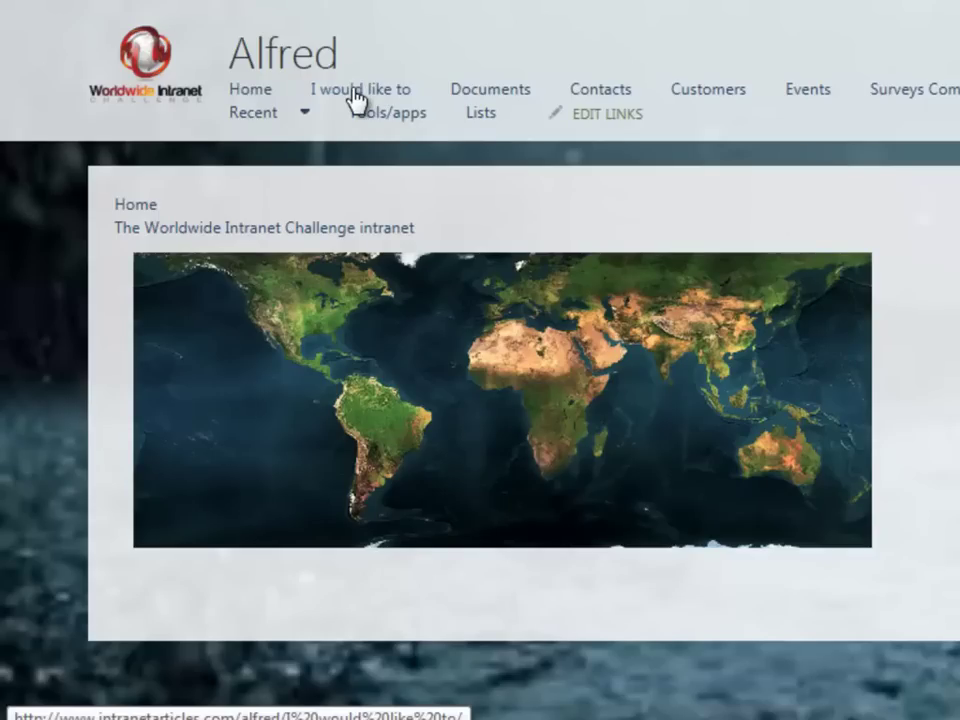
- Create a new wiki page 'Promote the company using Twitter' in the I would like to library, correcting the typo
click(355, 97)
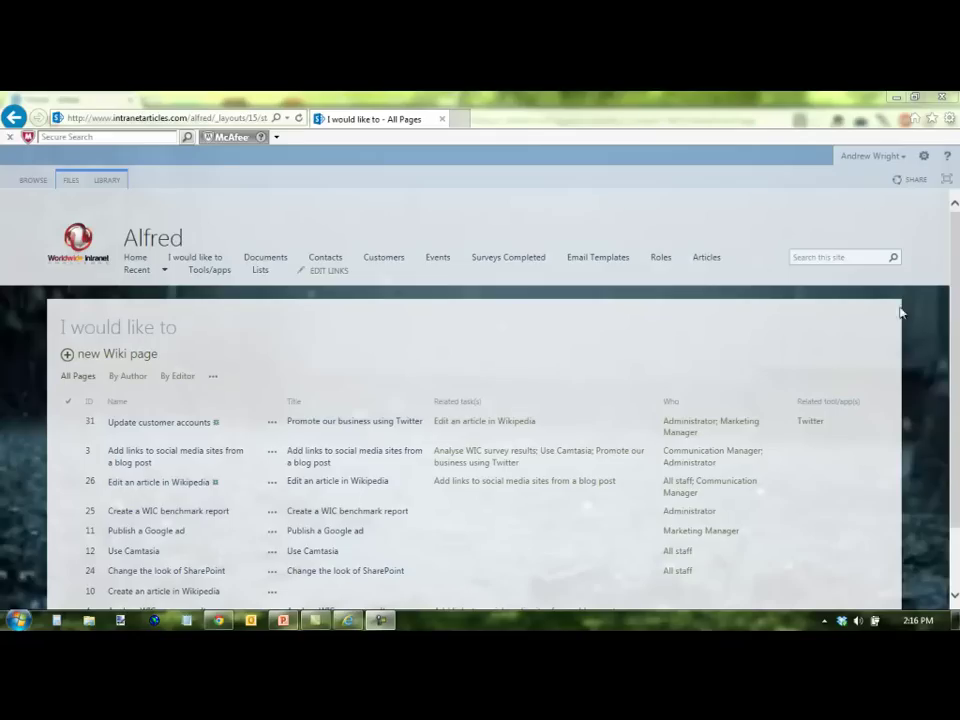
click(117, 358)
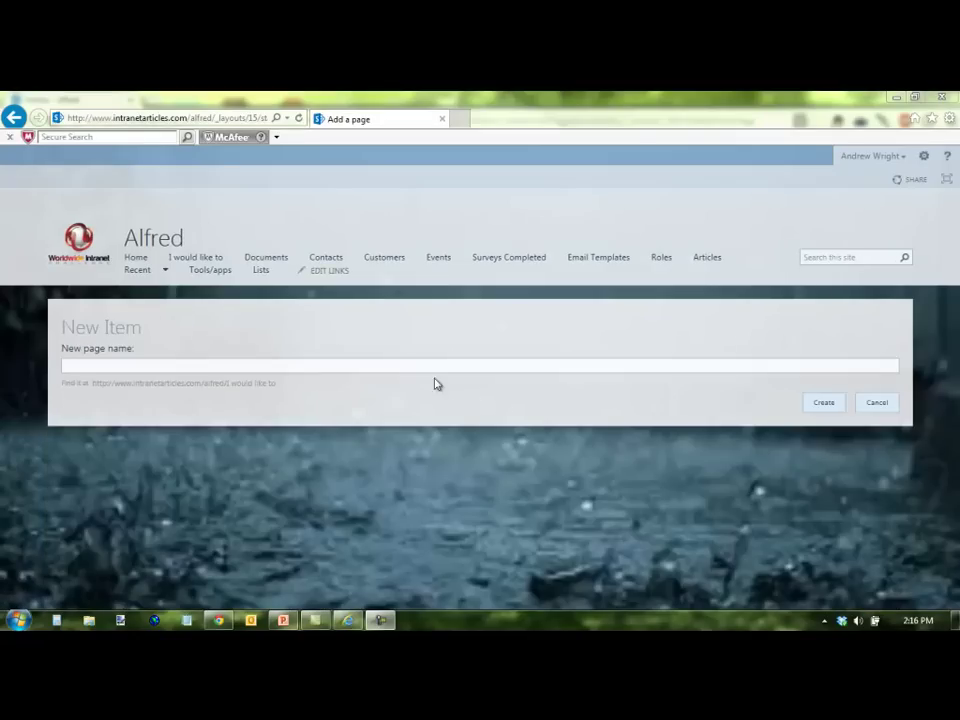
click(328, 362)
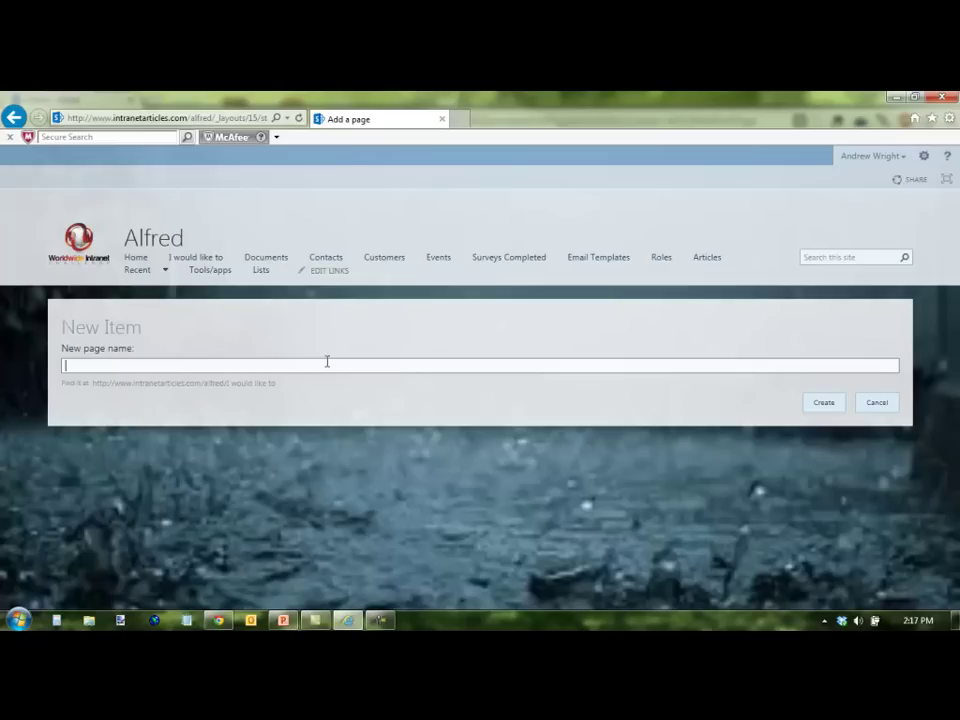
text(Prmote )
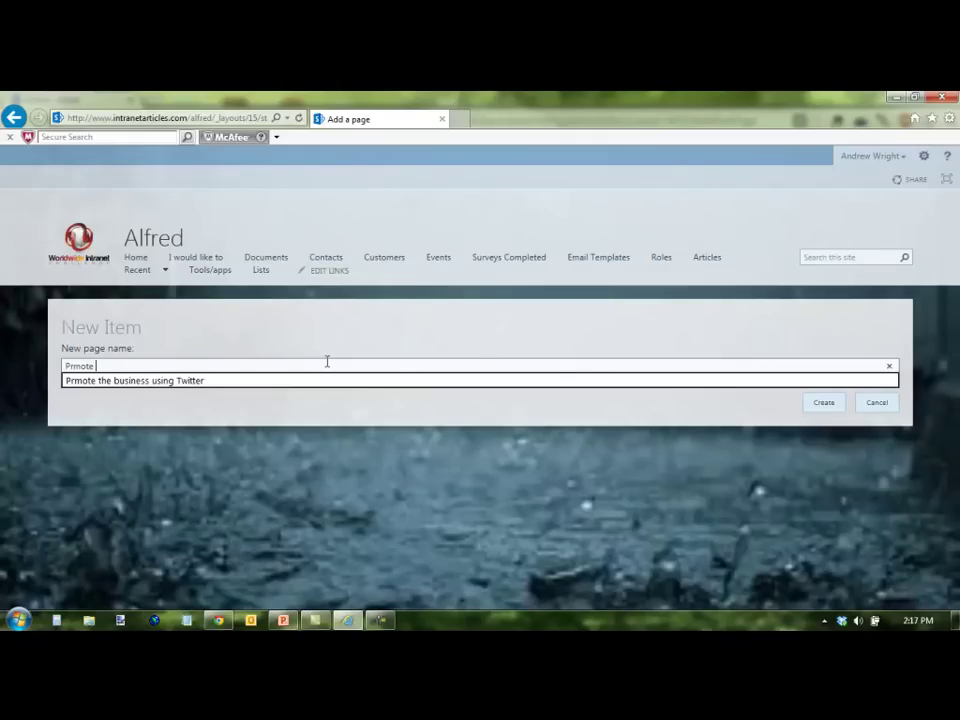
text(the company using T)
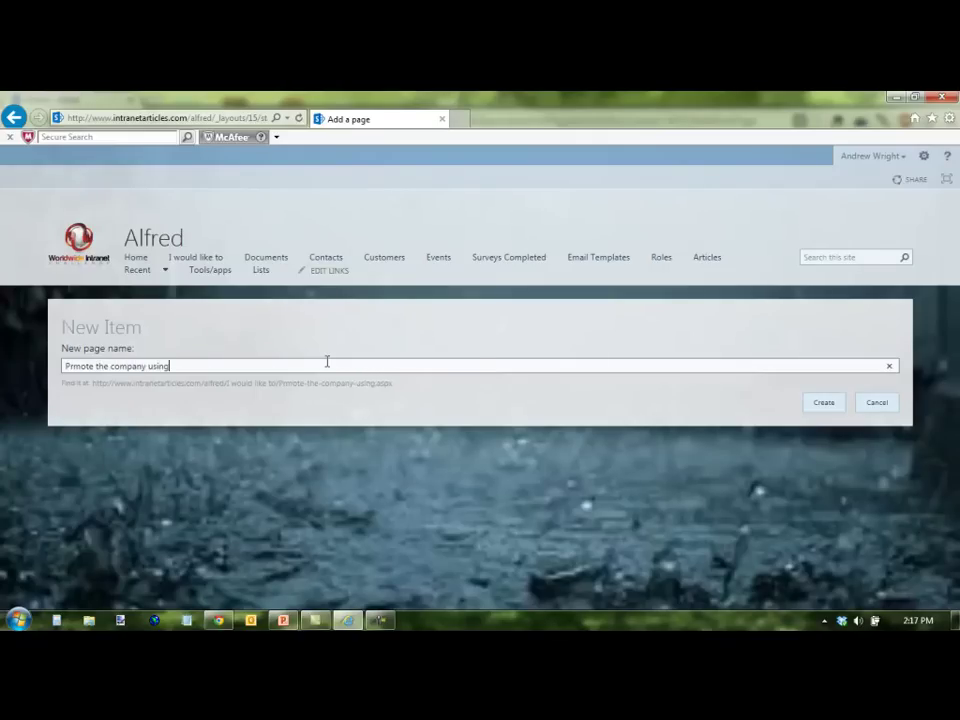
text(witter)
click(71, 366)
text(o)
click(815, 406)
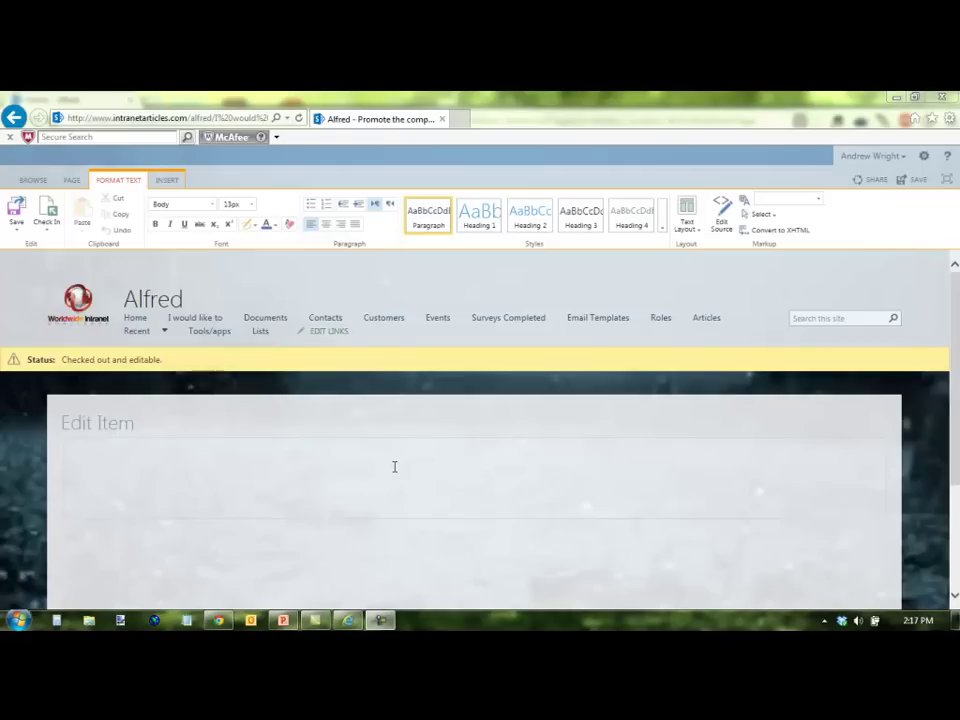
- Paste the two Do and two Don't Twitter guidance items into the page body and save
click(394, 467)
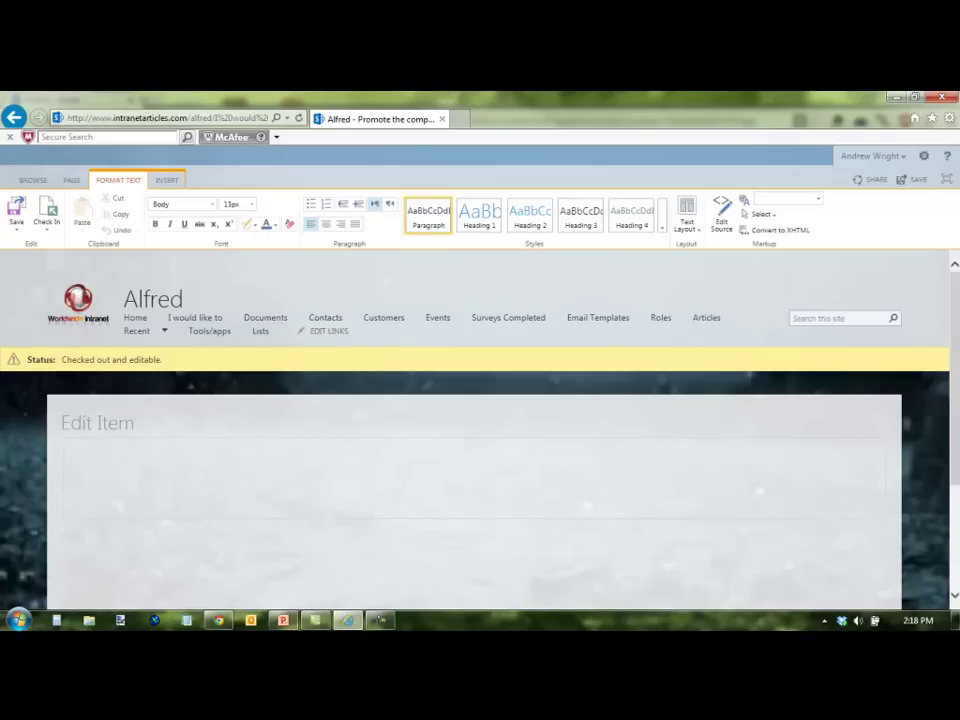
text(To promote our organisation using Twitter: Do: Monitor tweets for mentions of our company Monitor tweets for oppotunities to implement SharePoint Don't Spam people Send more than 2 tweets per day)
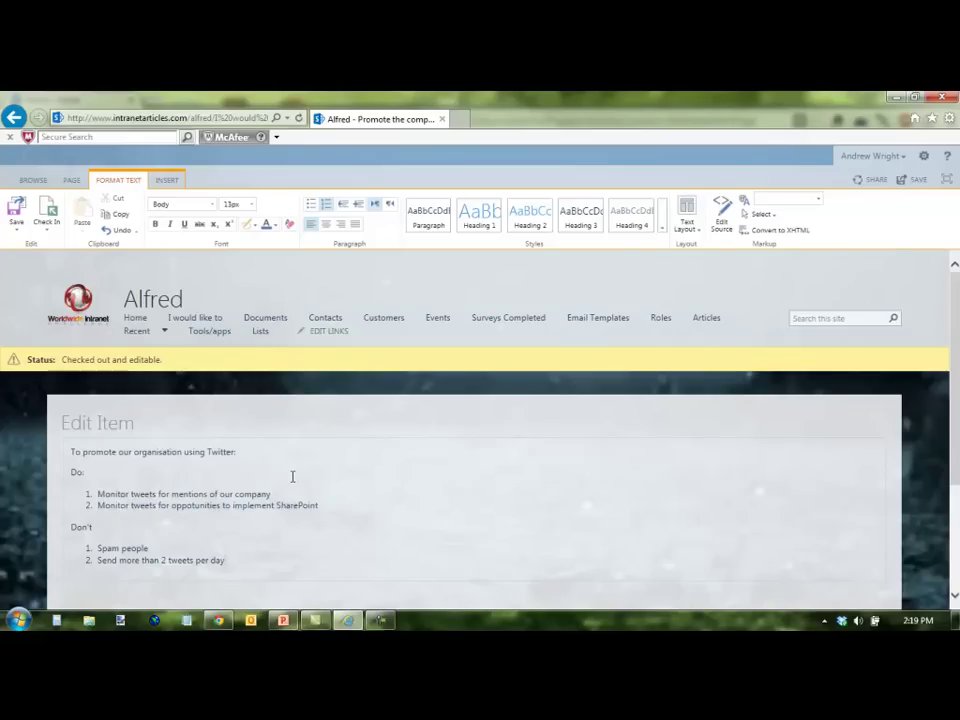
click(15, 216)
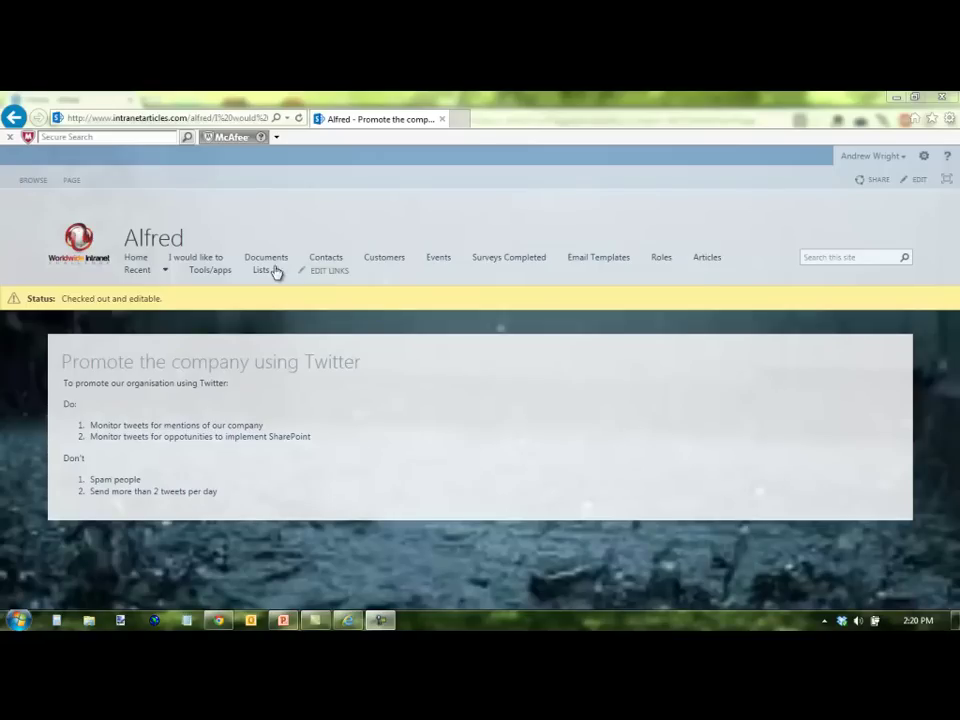
- Open Edit Properties for the Twitter page from the All Pages list
click(200, 266)
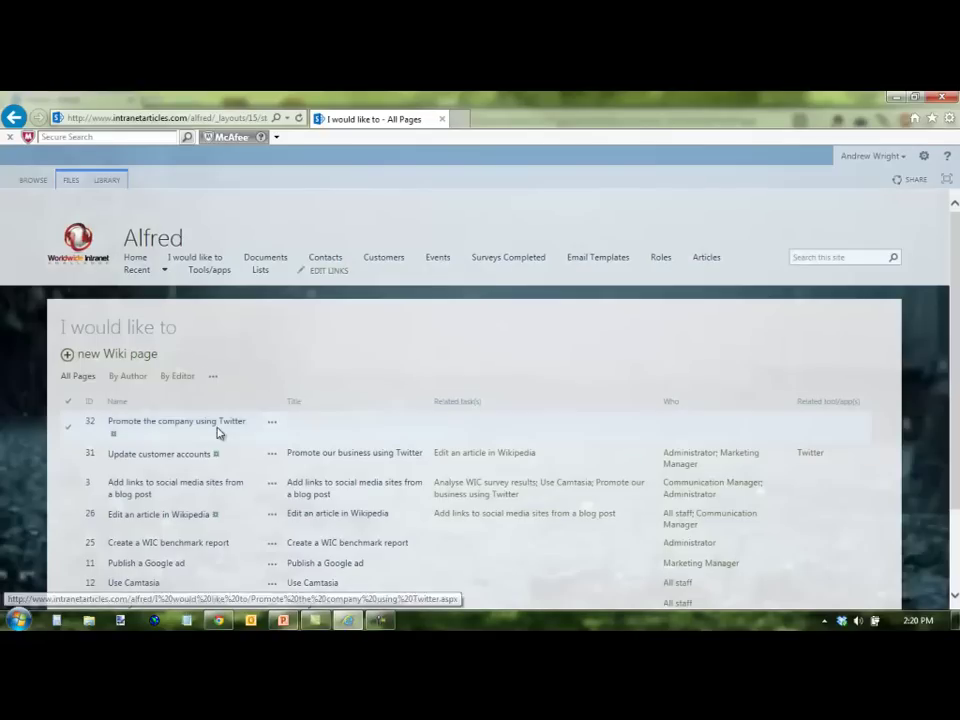
click(271, 425)
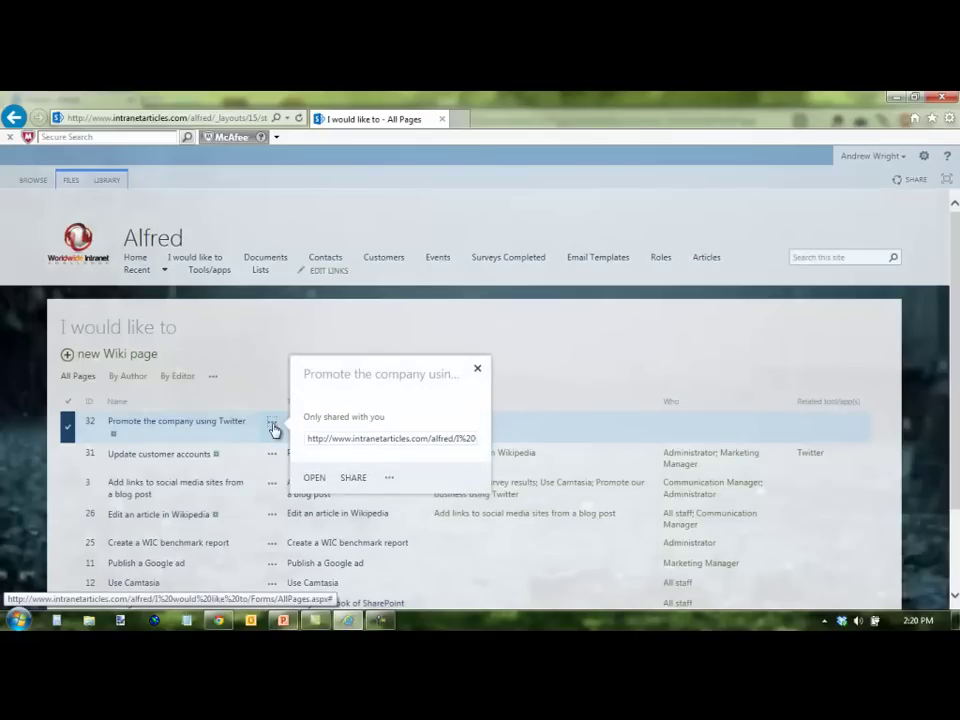
click(390, 480)
click(390, 478)
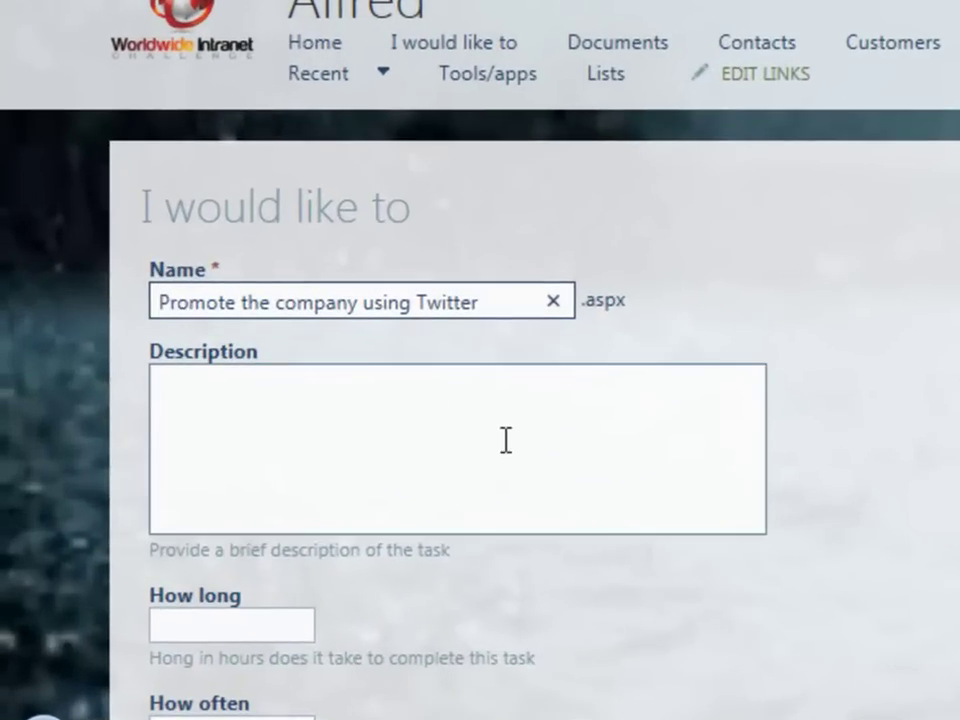
click(506, 441)
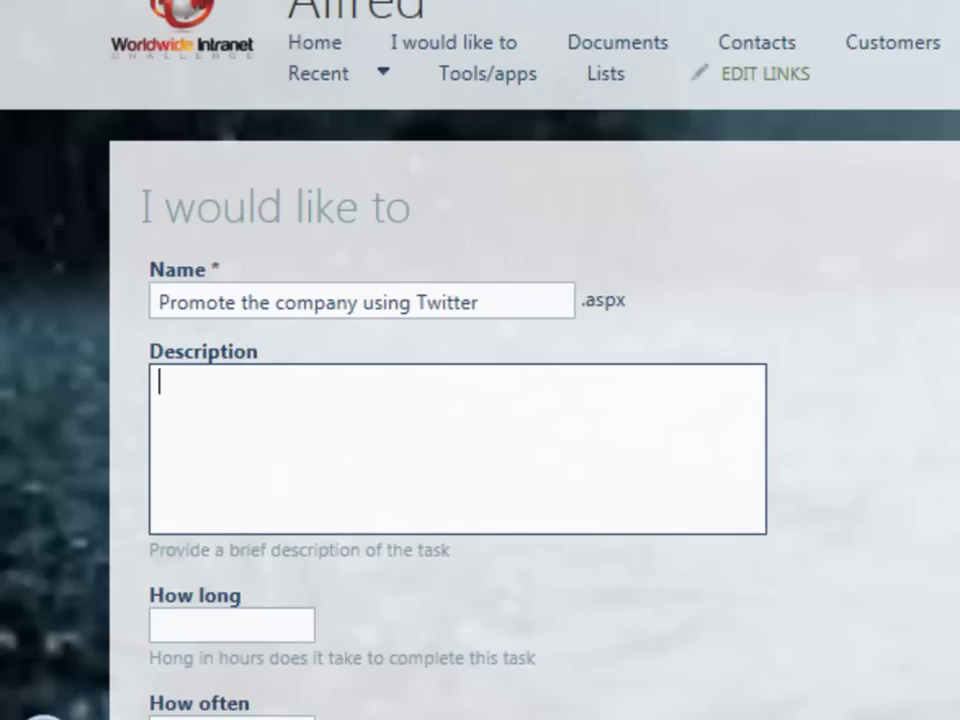
scroll(480, 400, down, 2)
scroll(480, 400, down, 1)
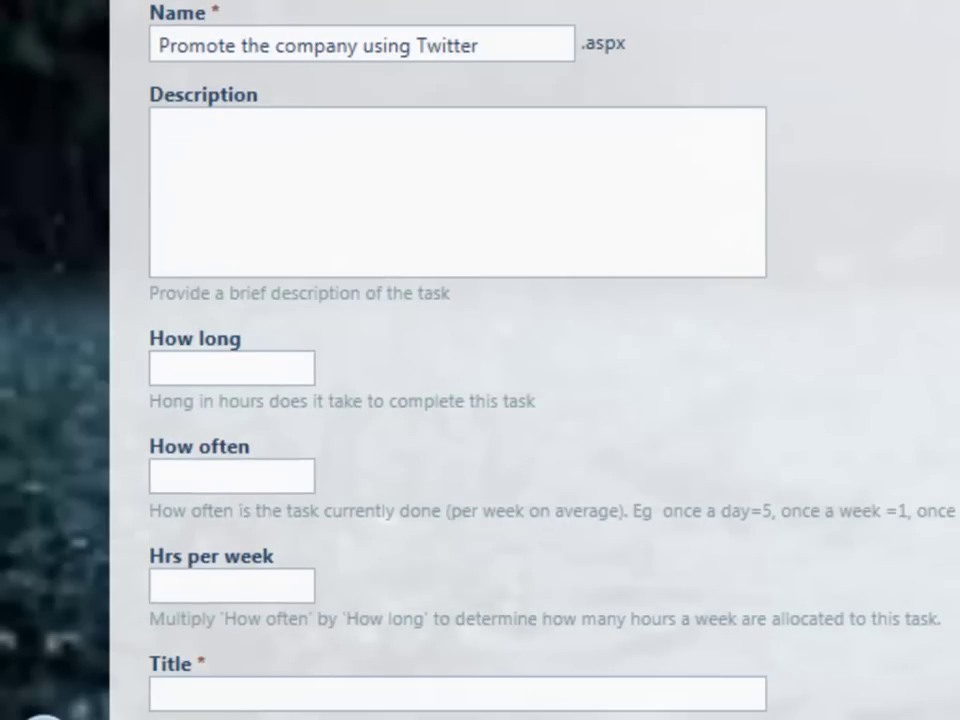
scroll(480, 400, down, 2)
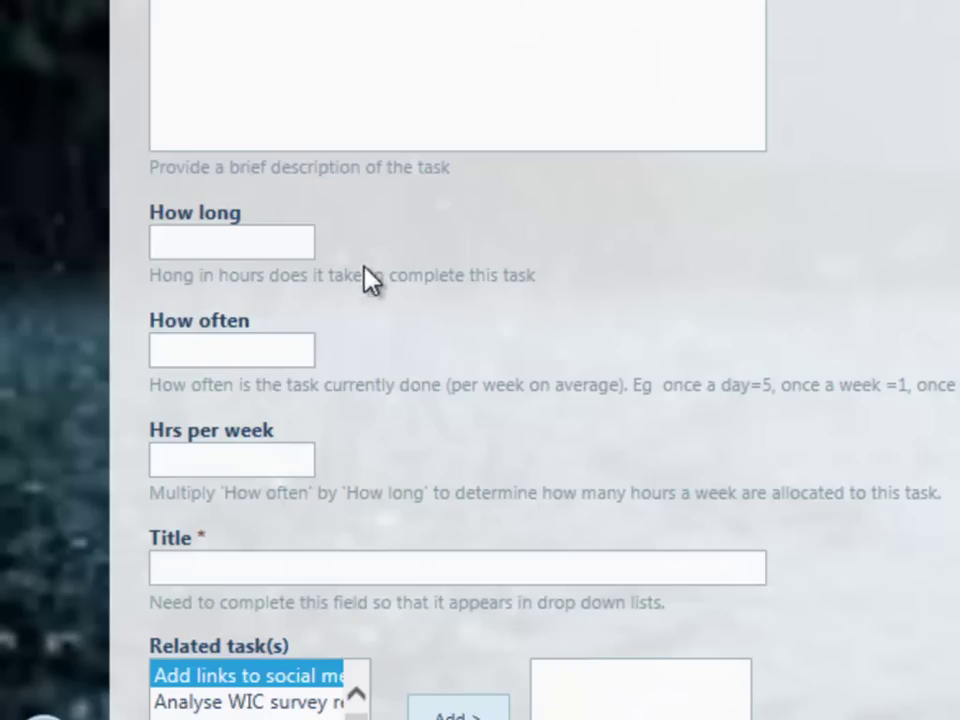
- Enter How long .5, How often 5 and Hrs per week 2.5
click(251, 237)
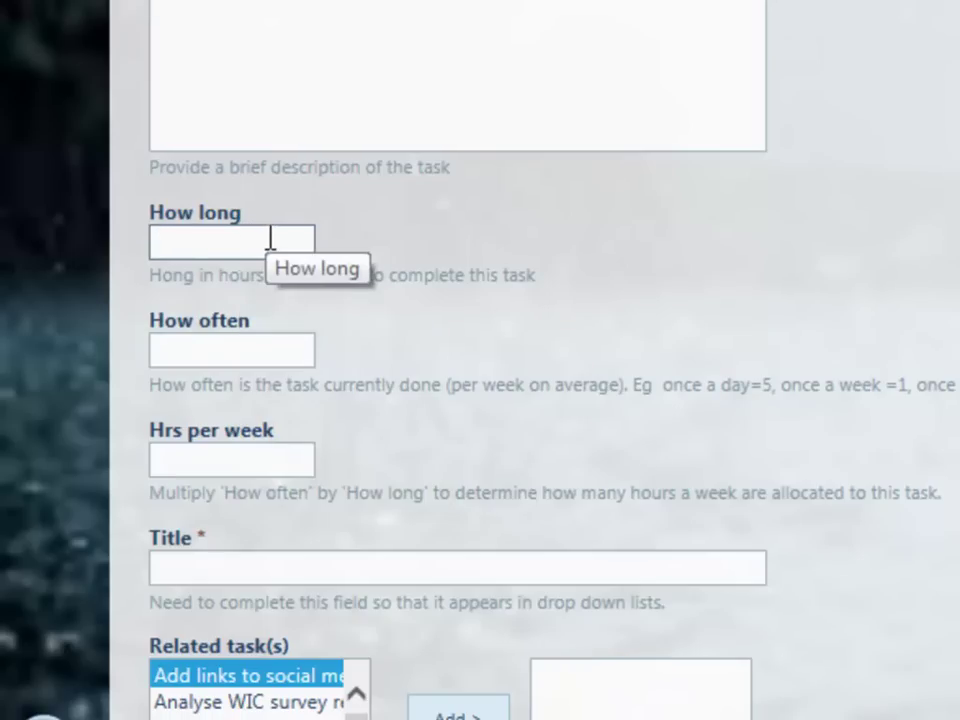
text(.5)
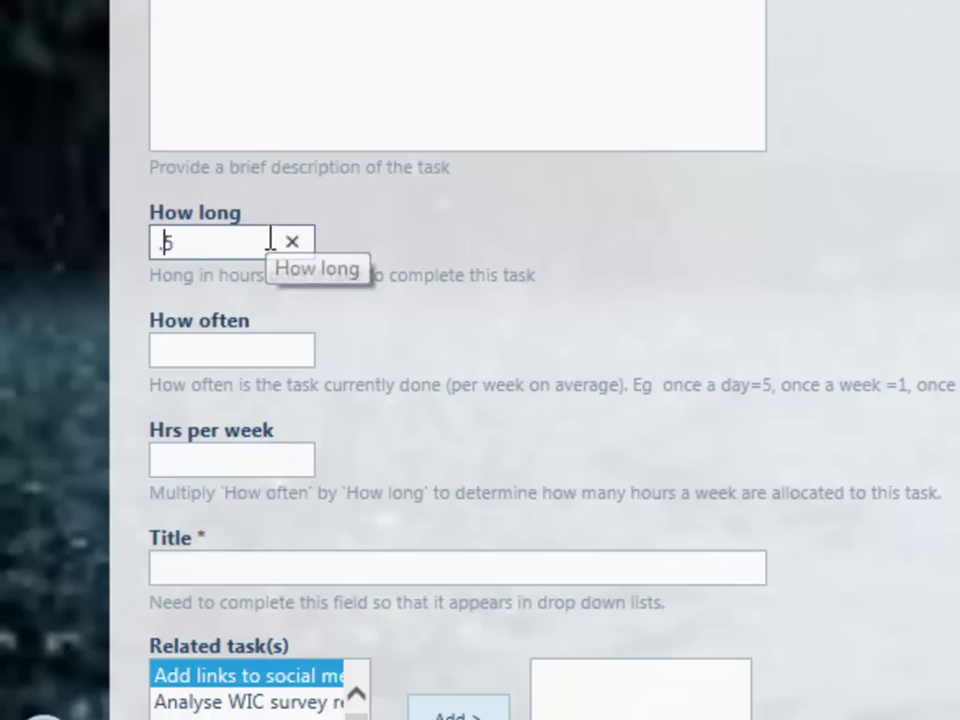
click(204, 347)
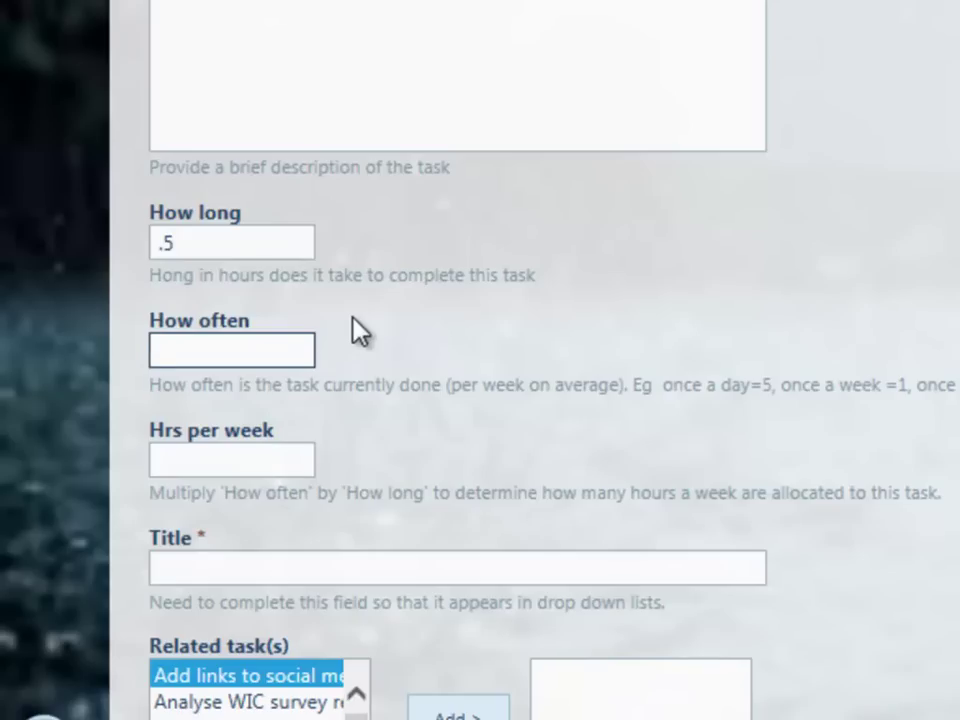
text(5)
click(216, 448)
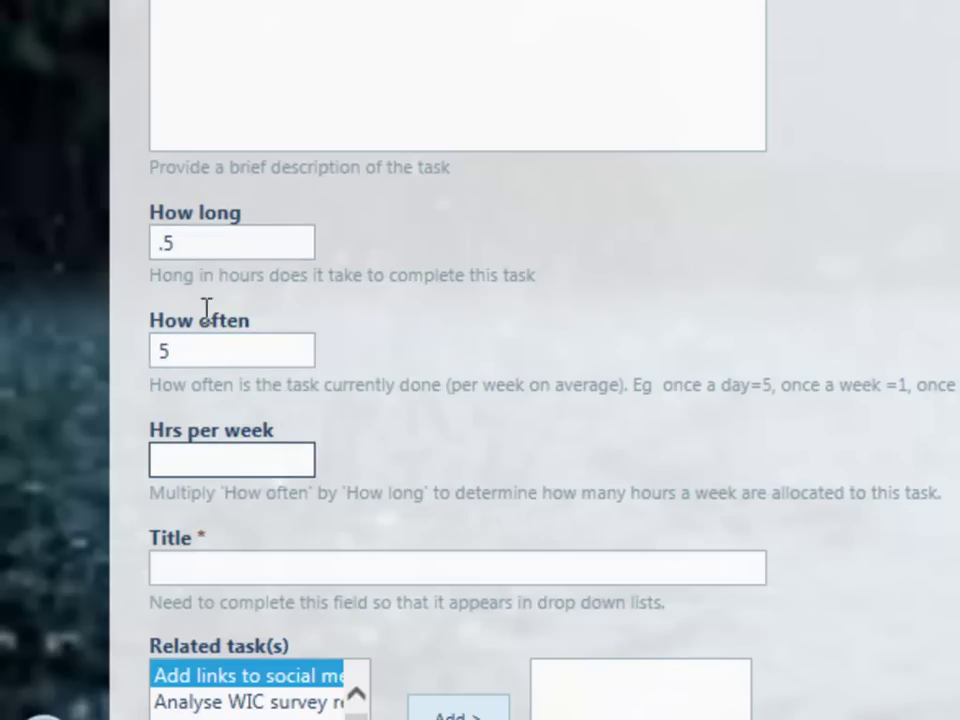
text(2.5)
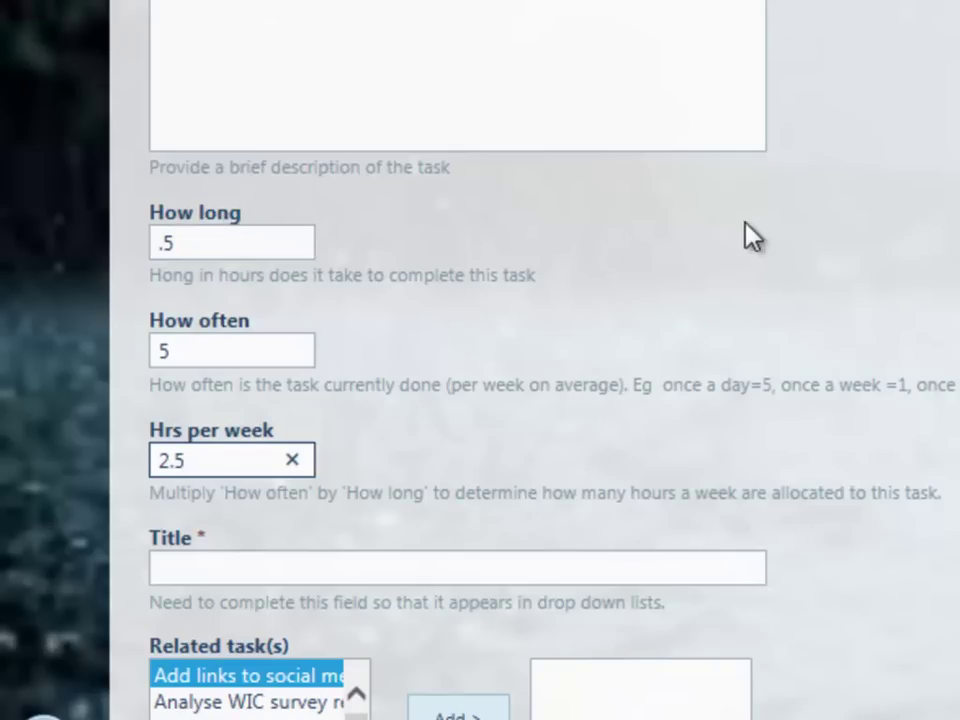
scroll(752, 236, down, 1)
- Add 'Edit an article in Wikipedia' to the Related tasks
scroll(752, 236, down, 2)
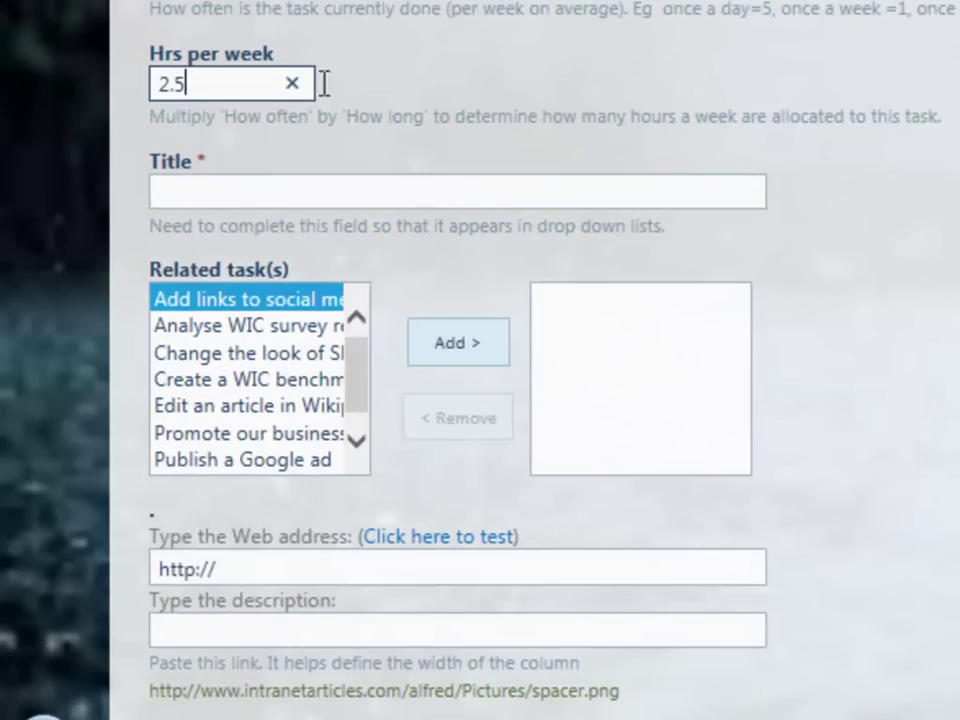
scroll(326, 86, down, 1)
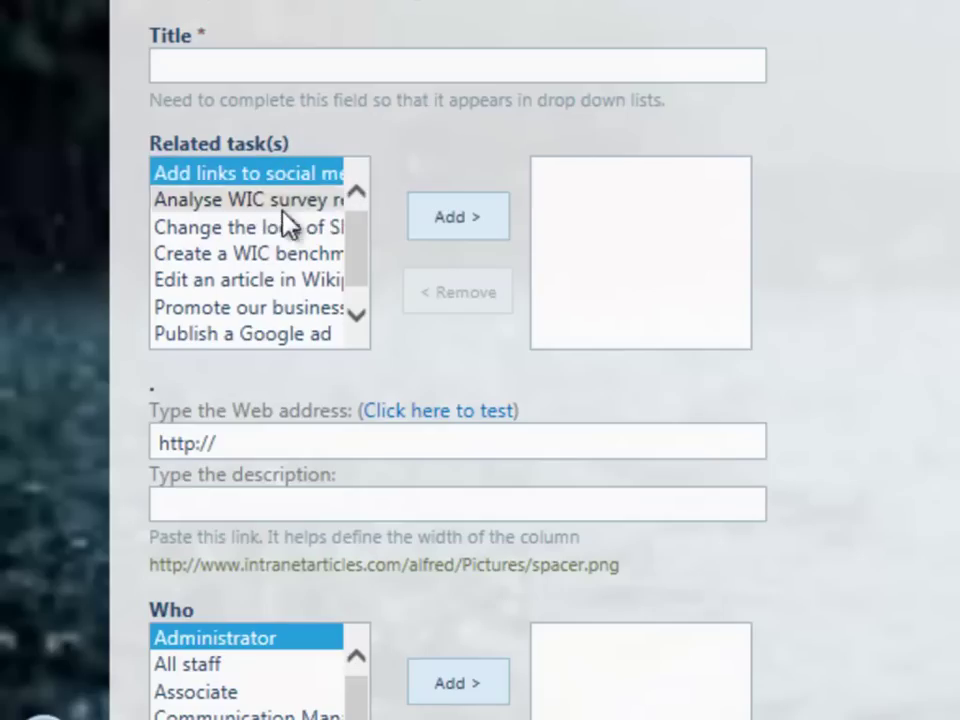
click(270, 282)
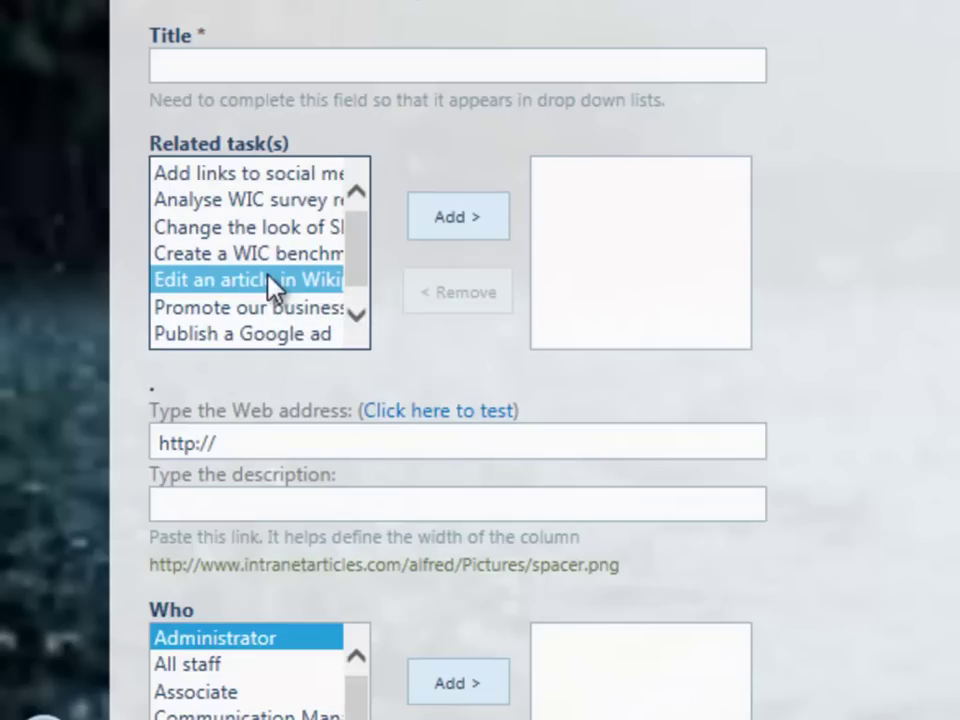
click(466, 222)
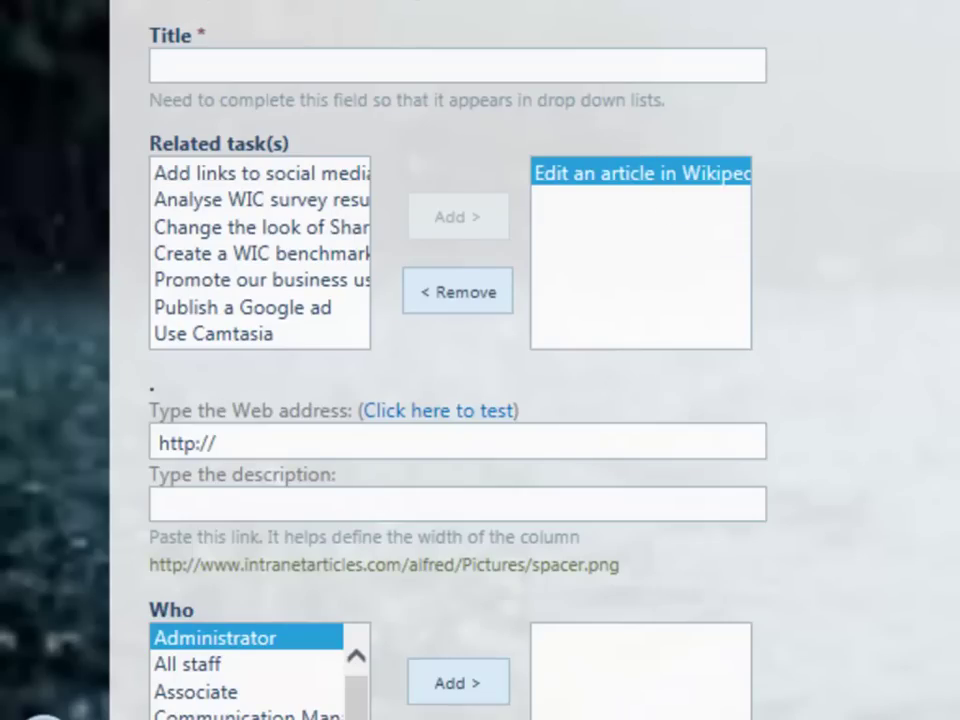
- Assign Marketing Manager and Administrator under Who and set When to 'First thing in the morning'
scroll(458, 400, down, 6)
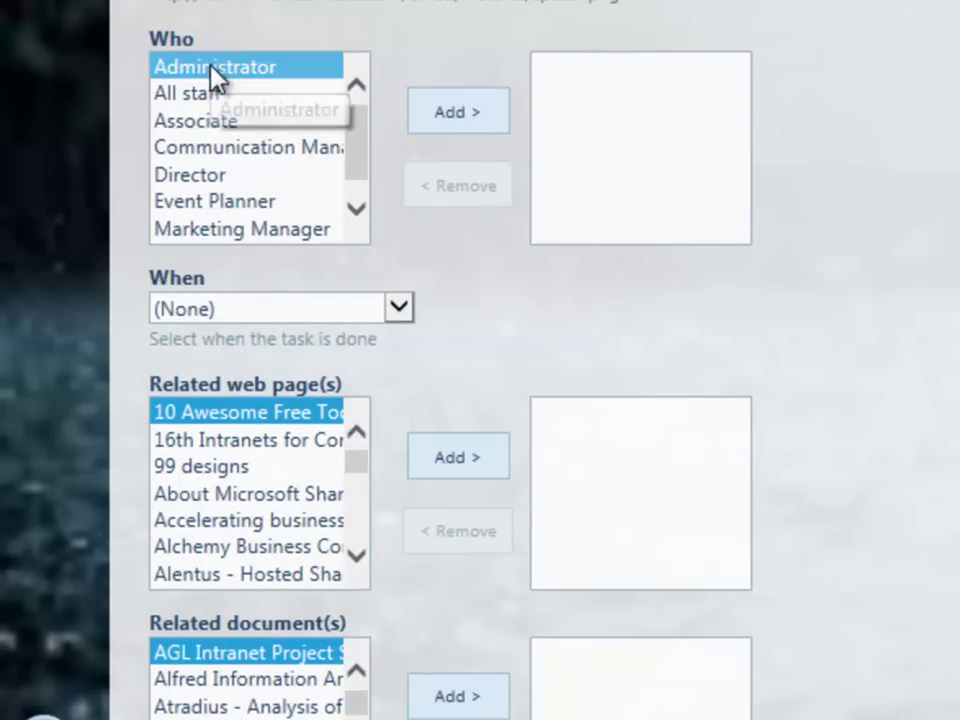
click(251, 224)
click(443, 124)
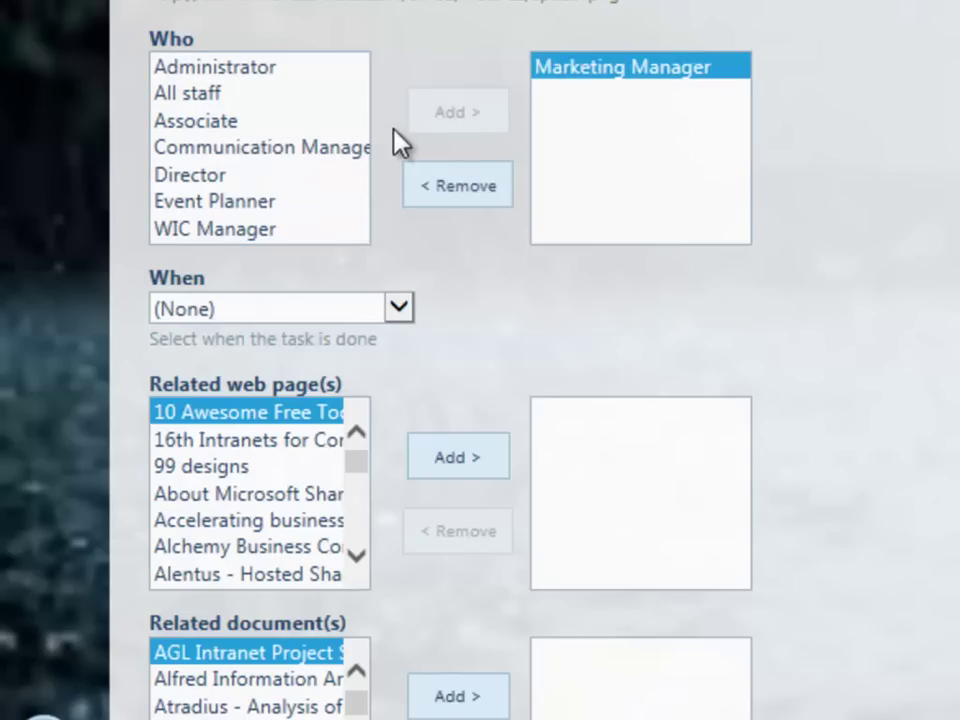
click(257, 70)
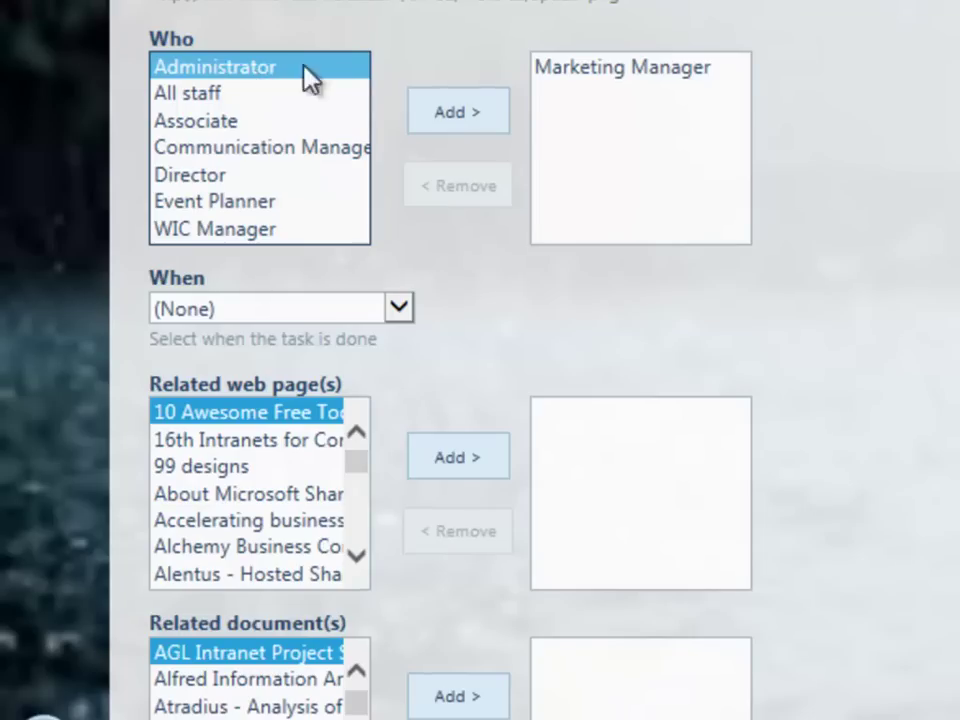
click(440, 115)
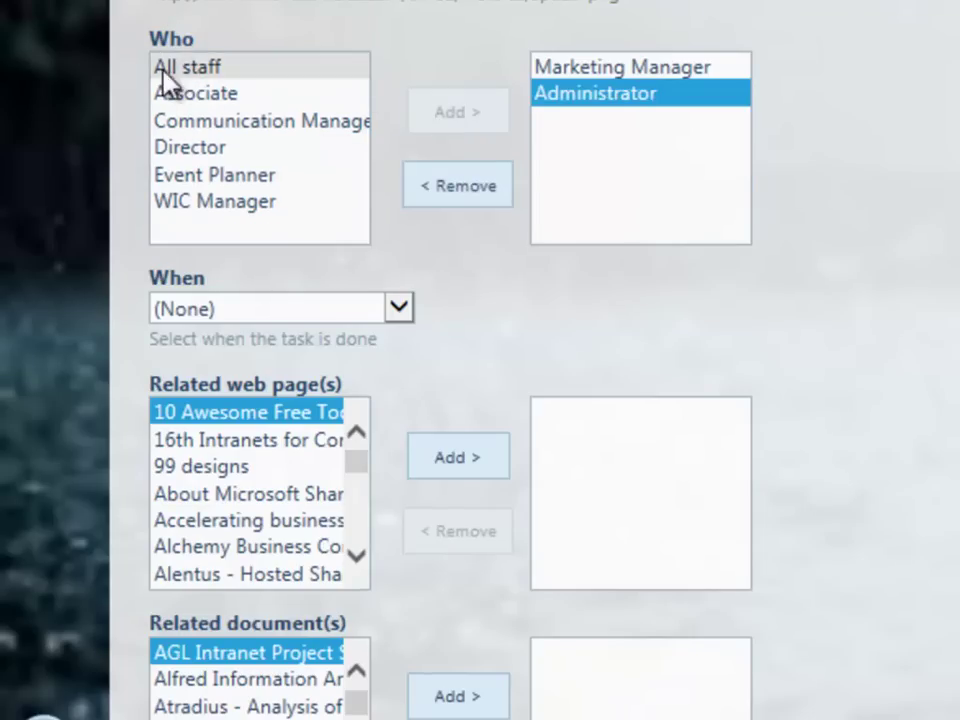
click(396, 312)
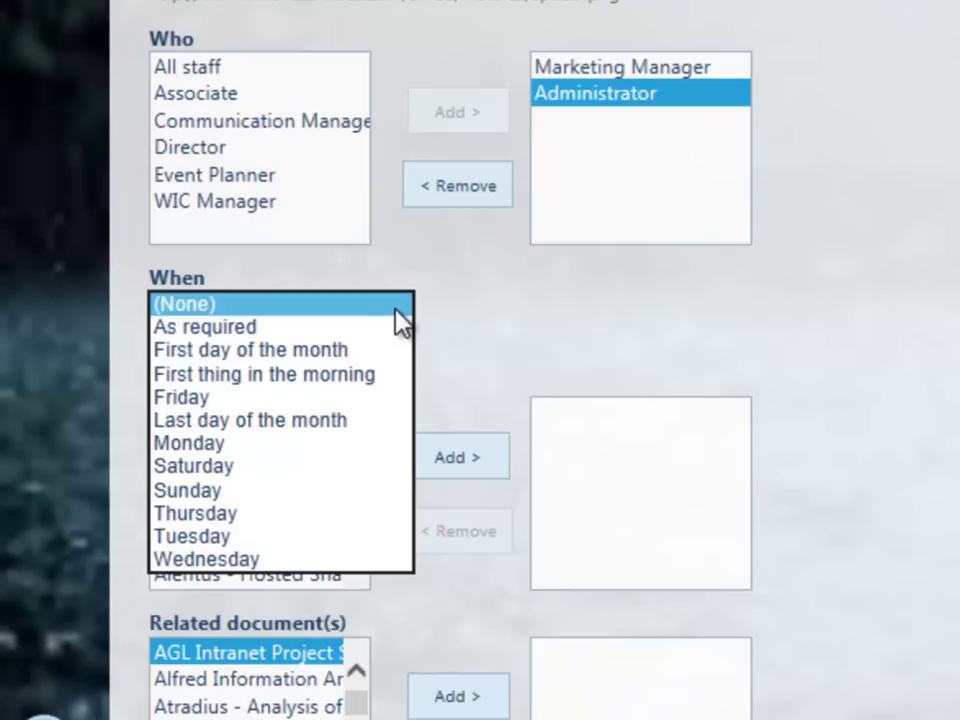
click(292, 375)
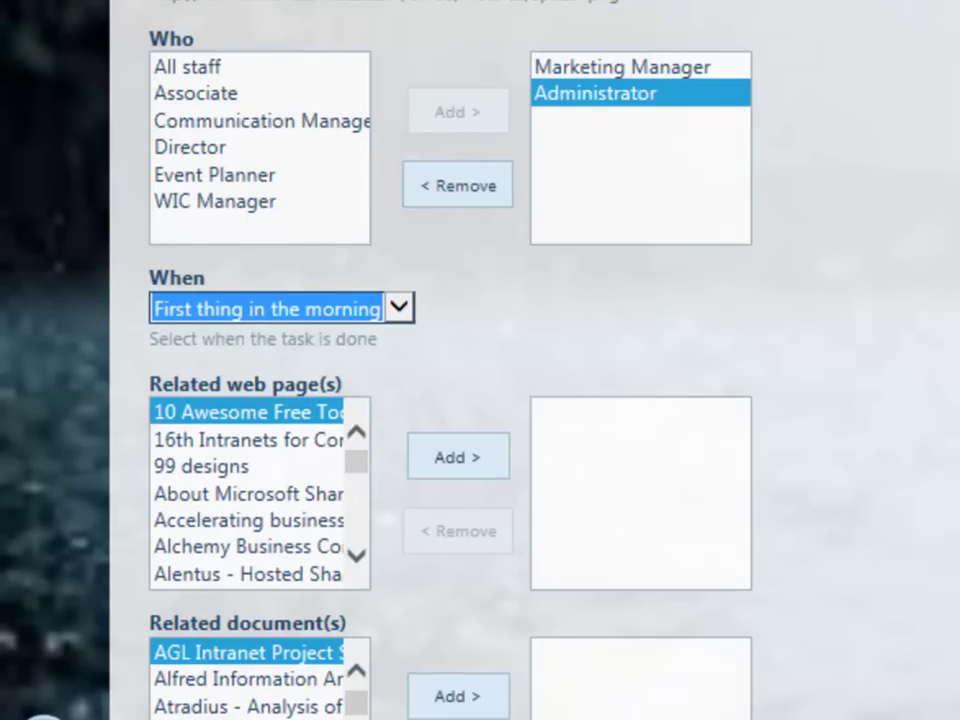
- Add Twitter to the Related tool/app(s)
scroll(450, 400, down, 5)
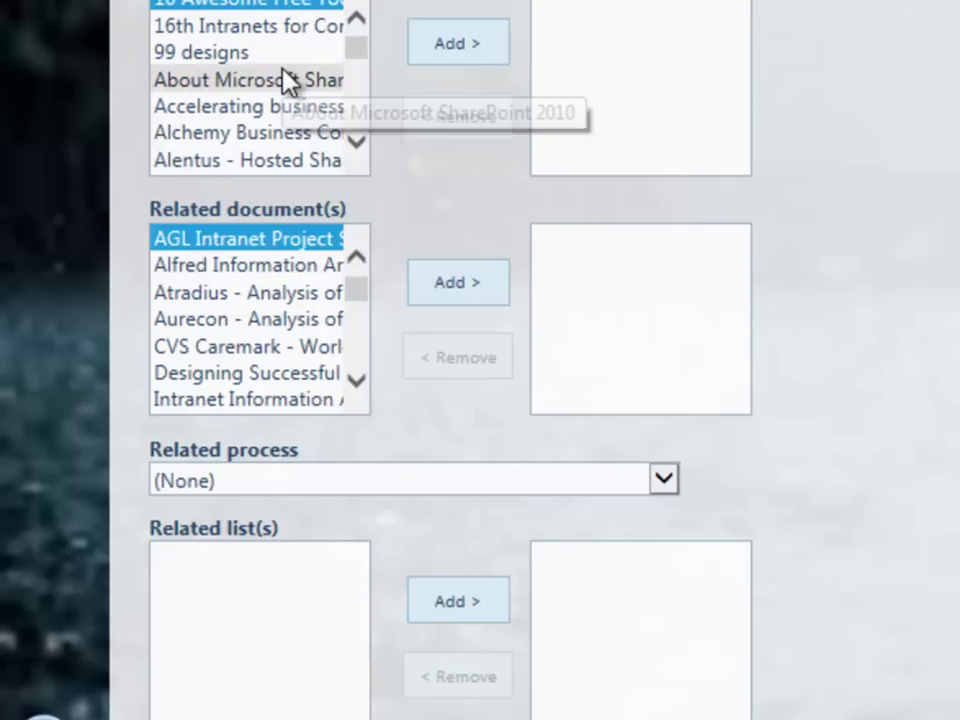
scroll(246, 253, down, 1)
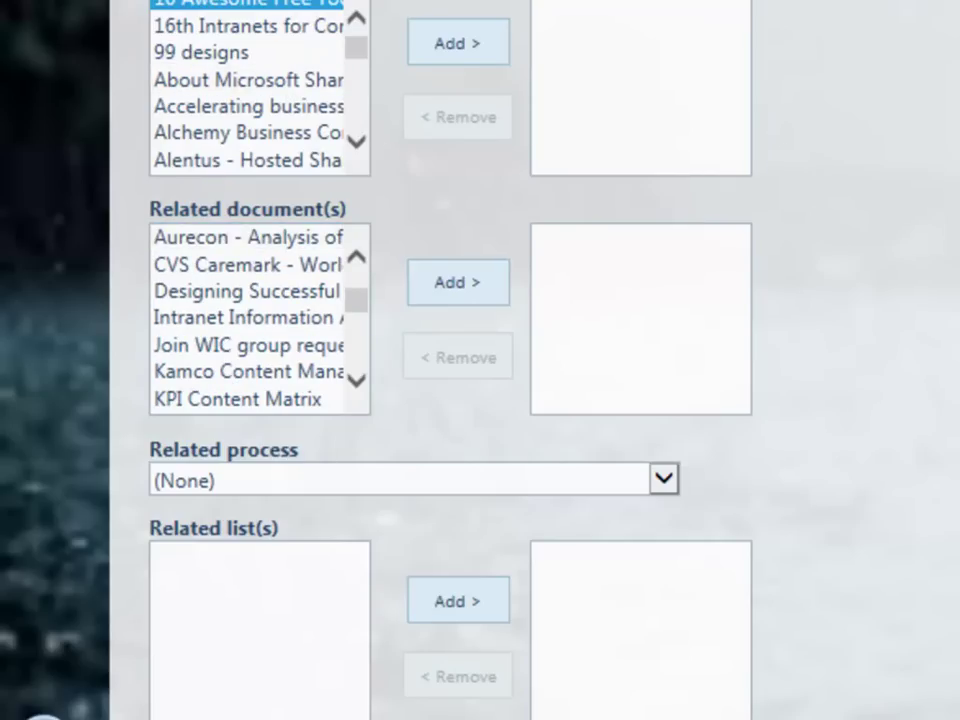
scroll(400, 400, down, 8)
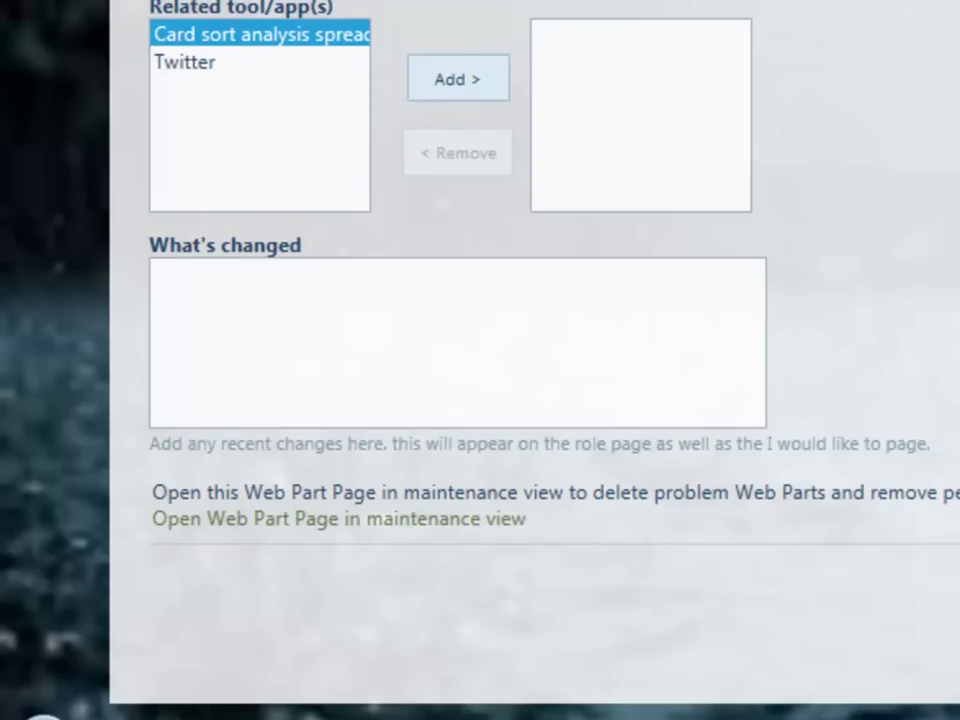
scroll(450, 360, up, 3)
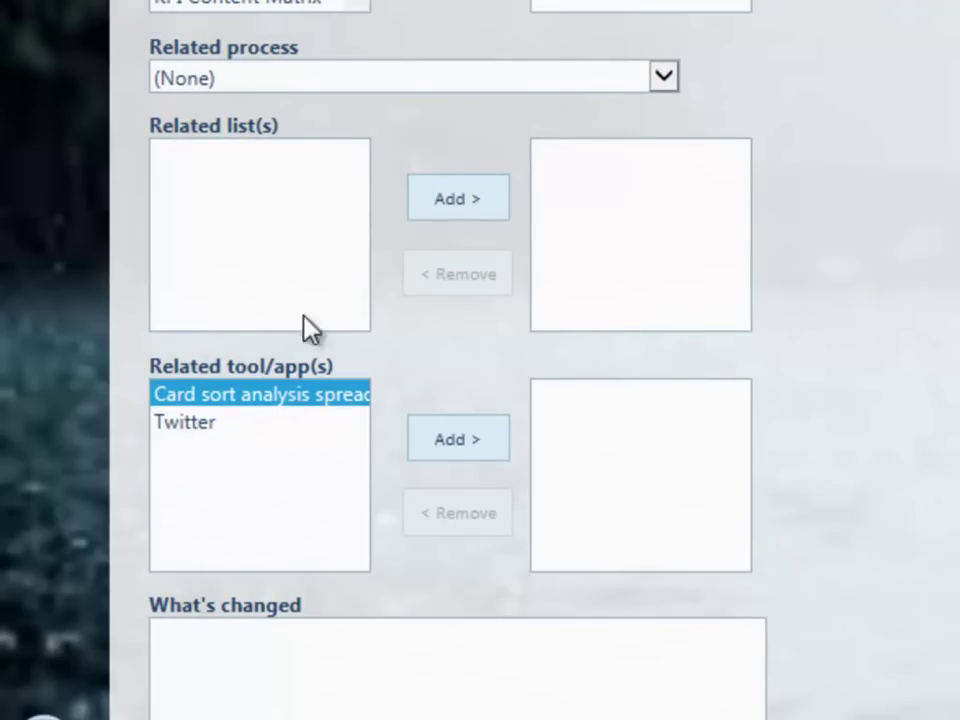
click(222, 424)
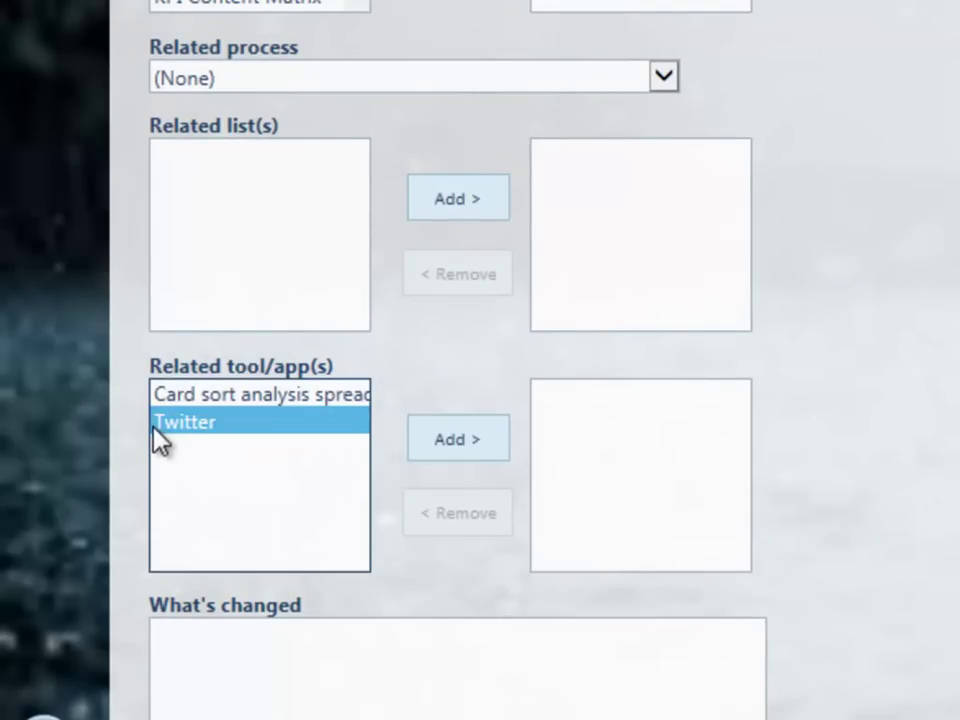
click(497, 455)
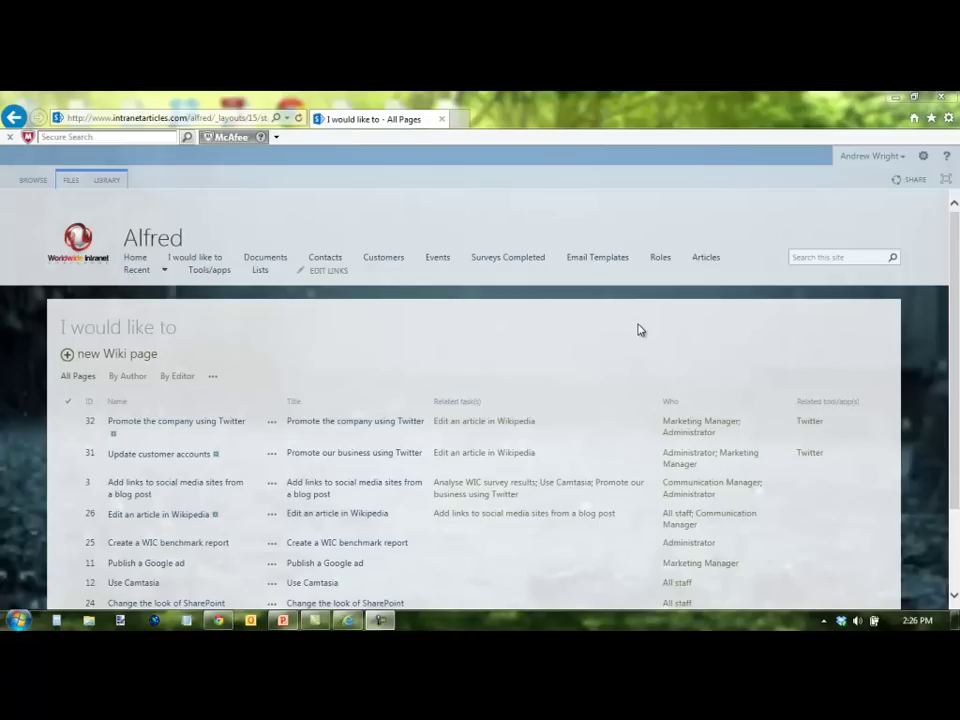
- Go to Roles and open the Administrator role page
click(661, 258)
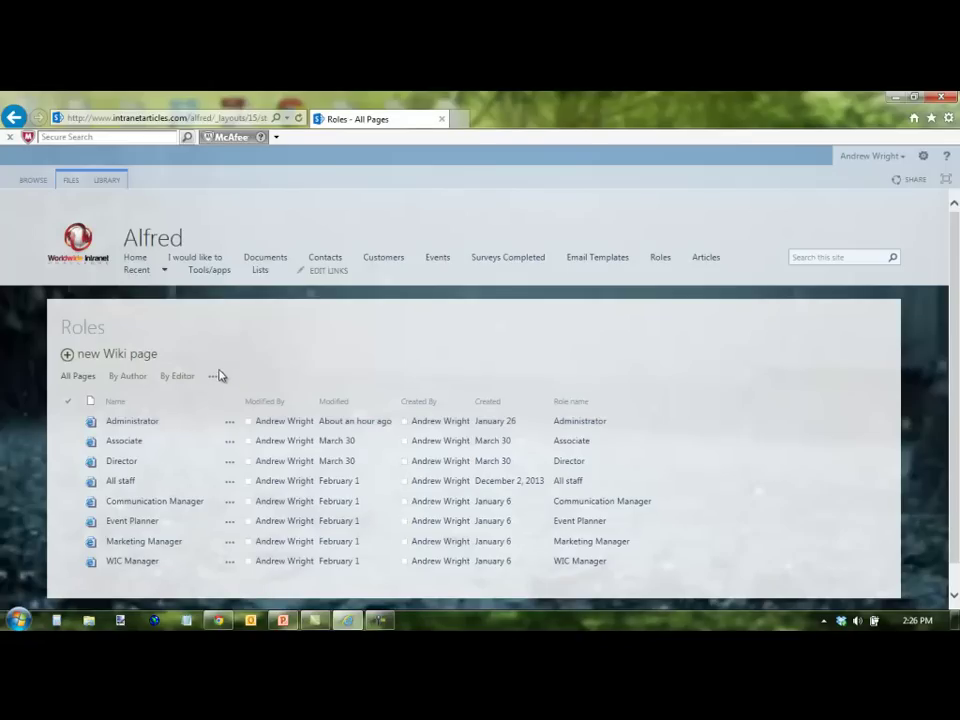
click(132, 422)
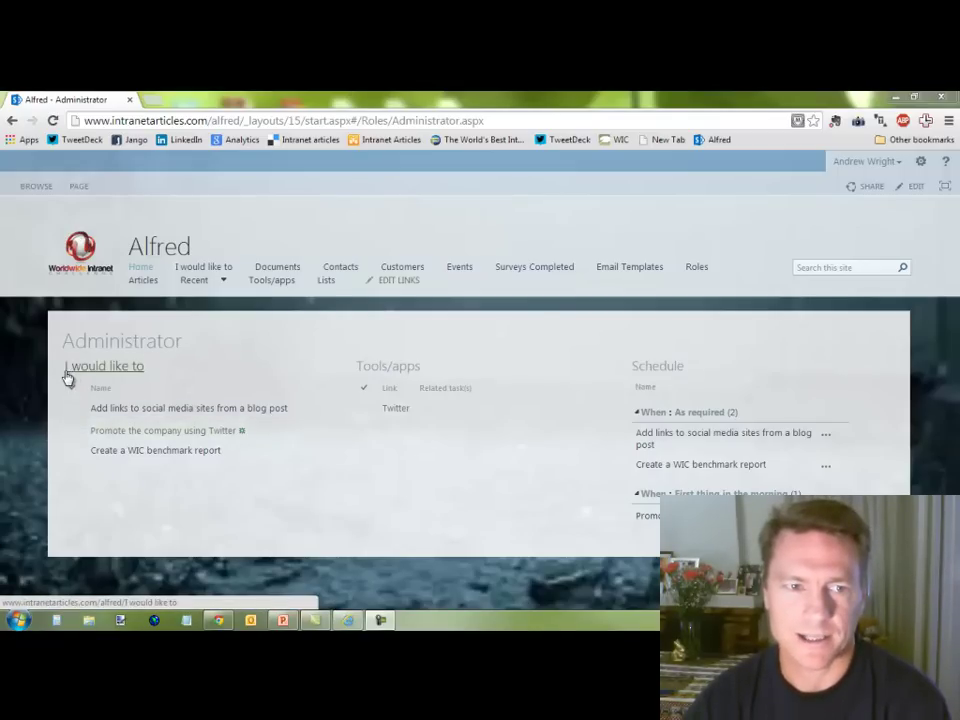
- Add 'Promote the company using Twitter' to the related tasks of 'Add links to social media sites from a blog post' and save
click(169, 410)
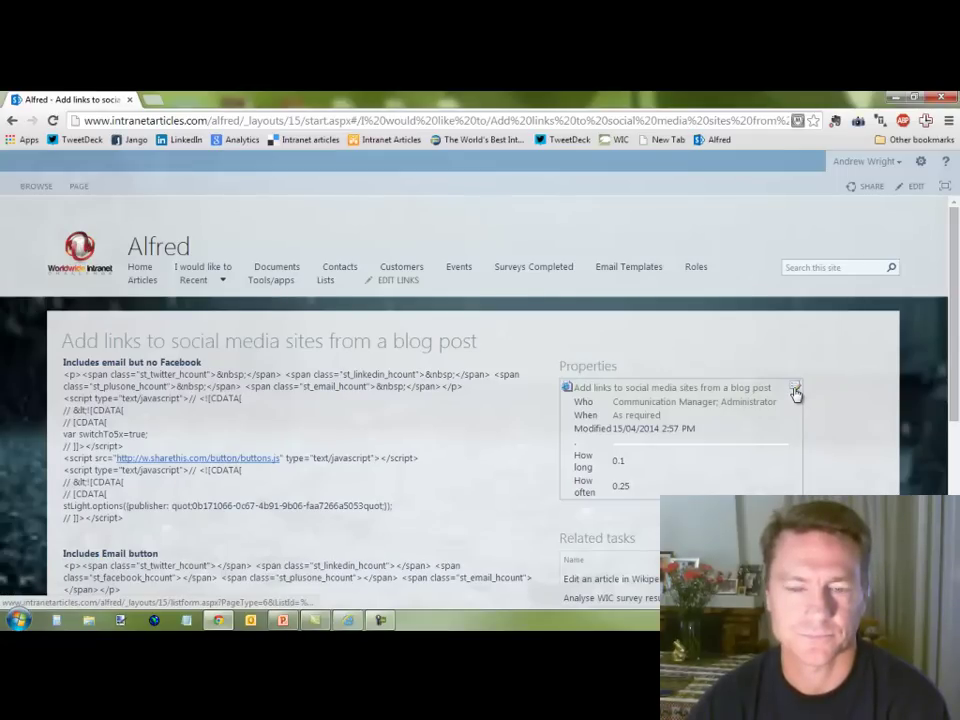
click(796, 391)
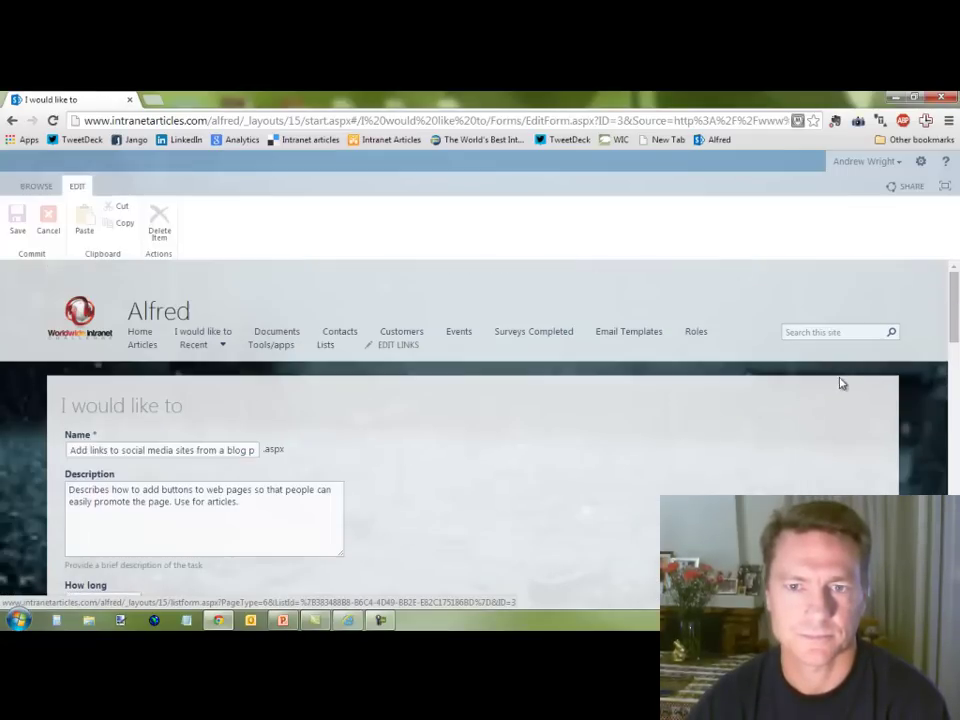
drag(945, 288, 950, 365)
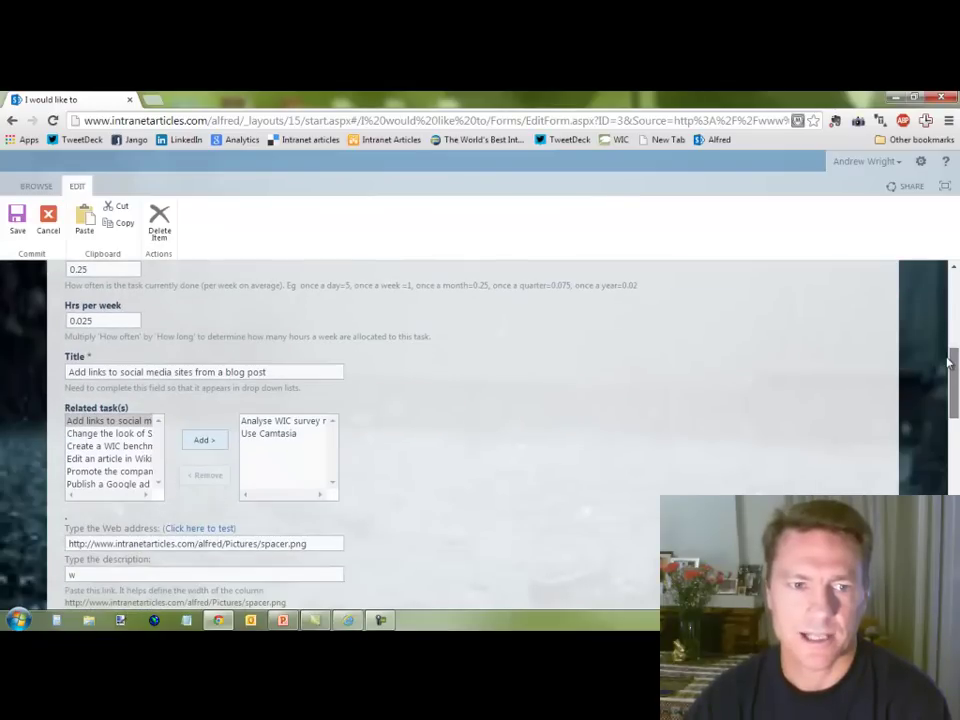
click(110, 472)
click(200, 443)
drag(952, 404, 952, 540)
click(568, 526)
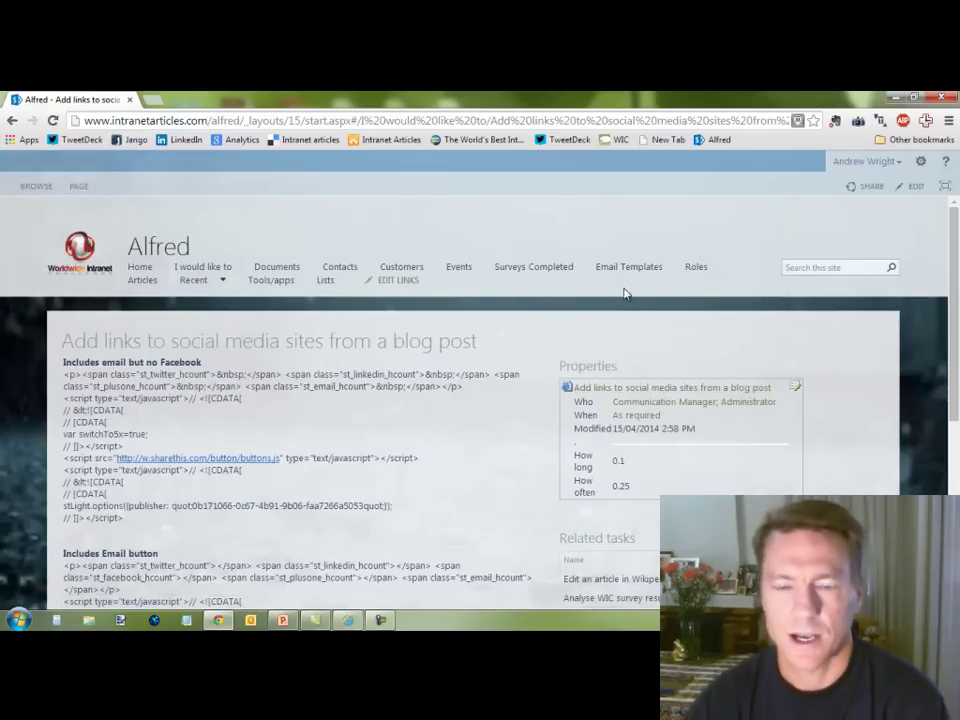
- From the Administrator page, open the Twitter task and follow its 'Add links to social media sites from a blog post' related link
click(742, 404)
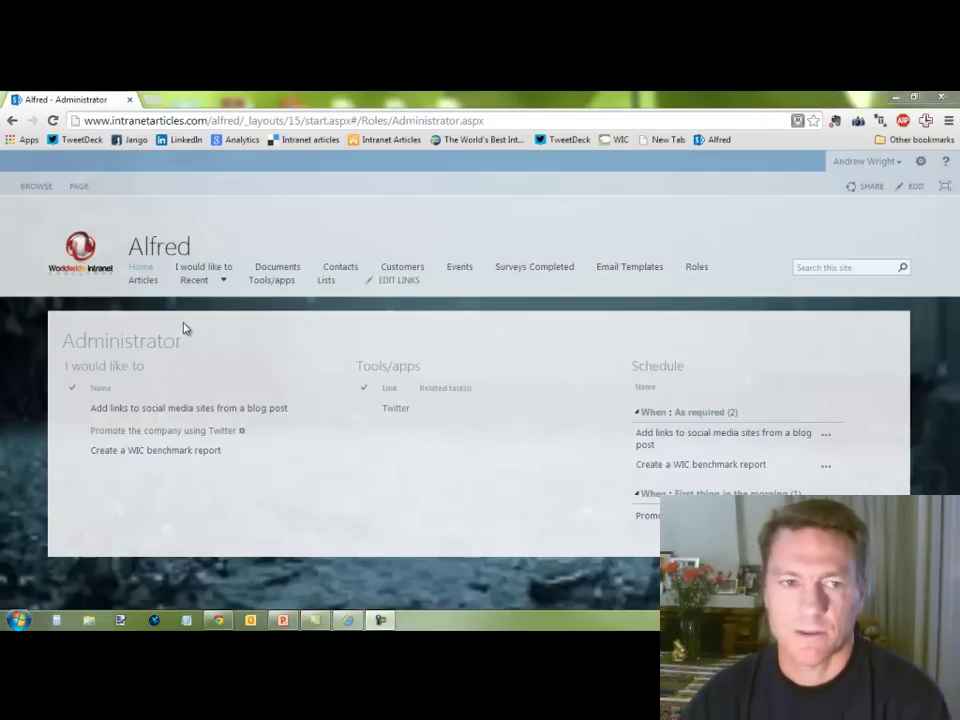
click(143, 435)
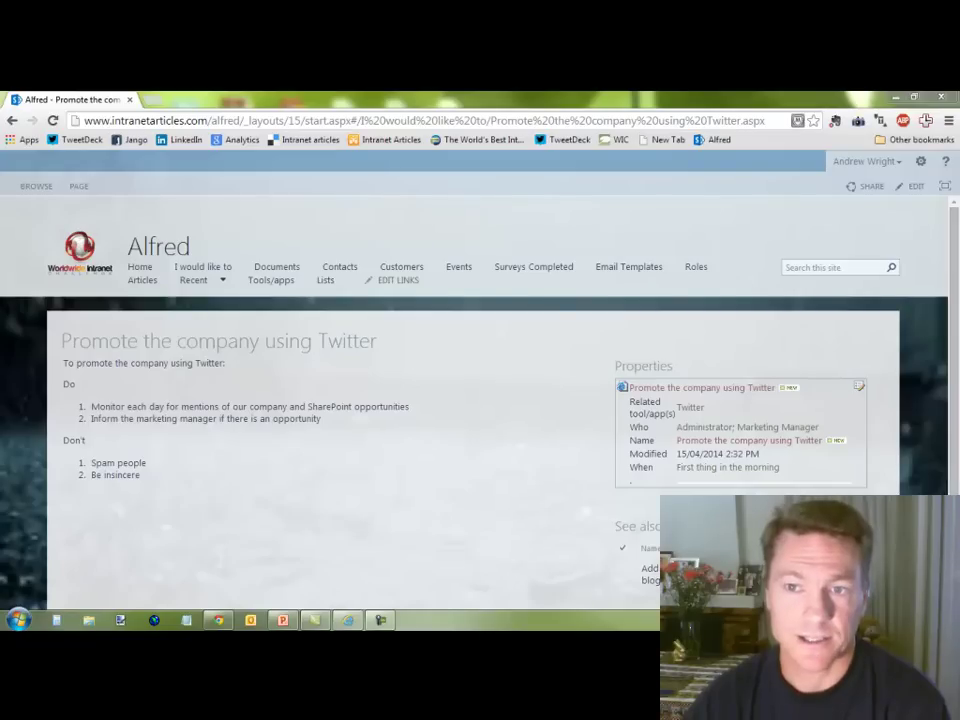
scroll(955, 473, down, 1)
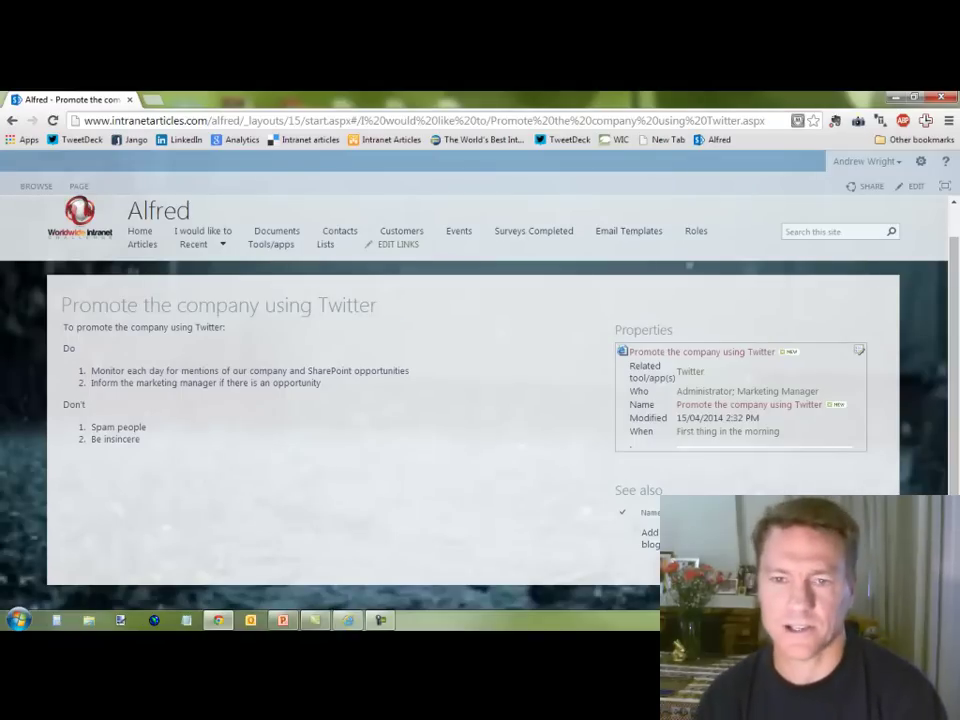
click(653, 538)
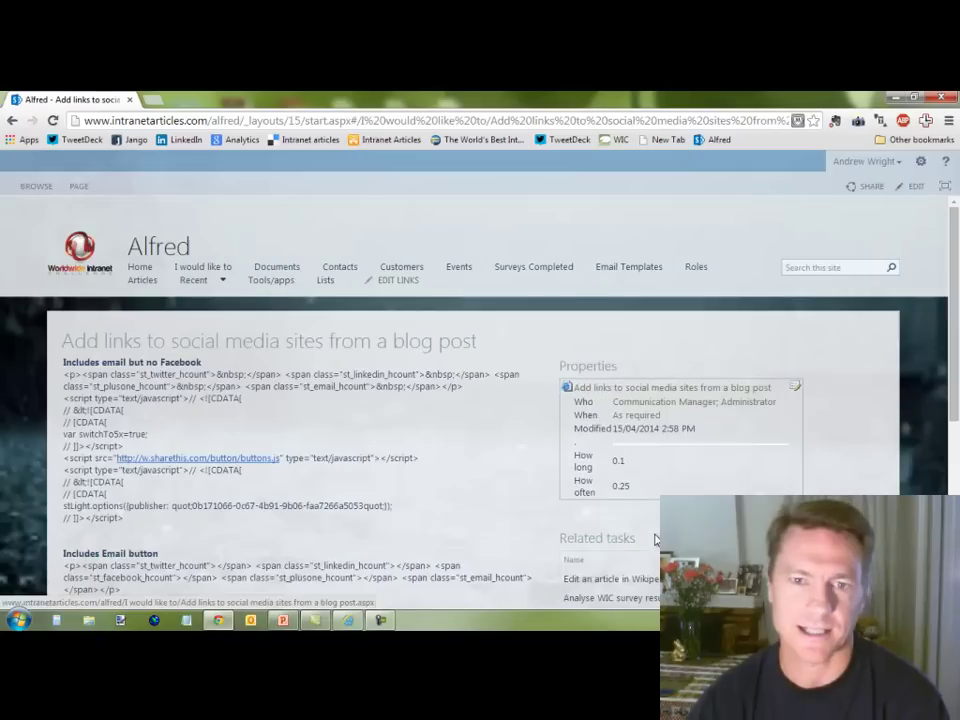
- Follow the Administrator link in the Who property back to the Administrator role page
scroll(778, 454, down, 1)
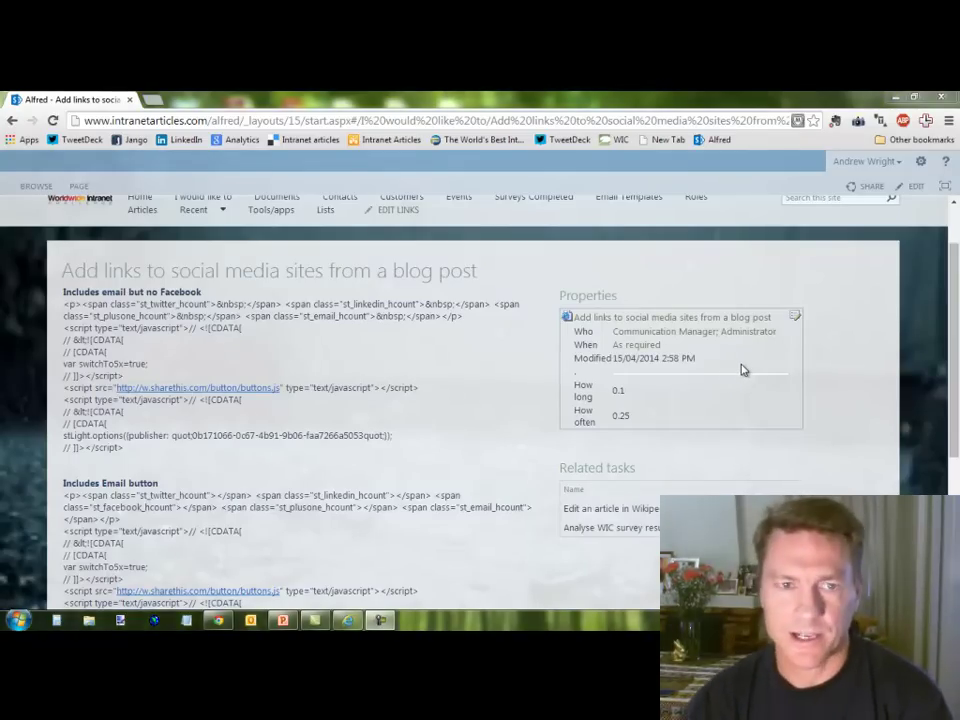
drag(955, 310, 955, 273)
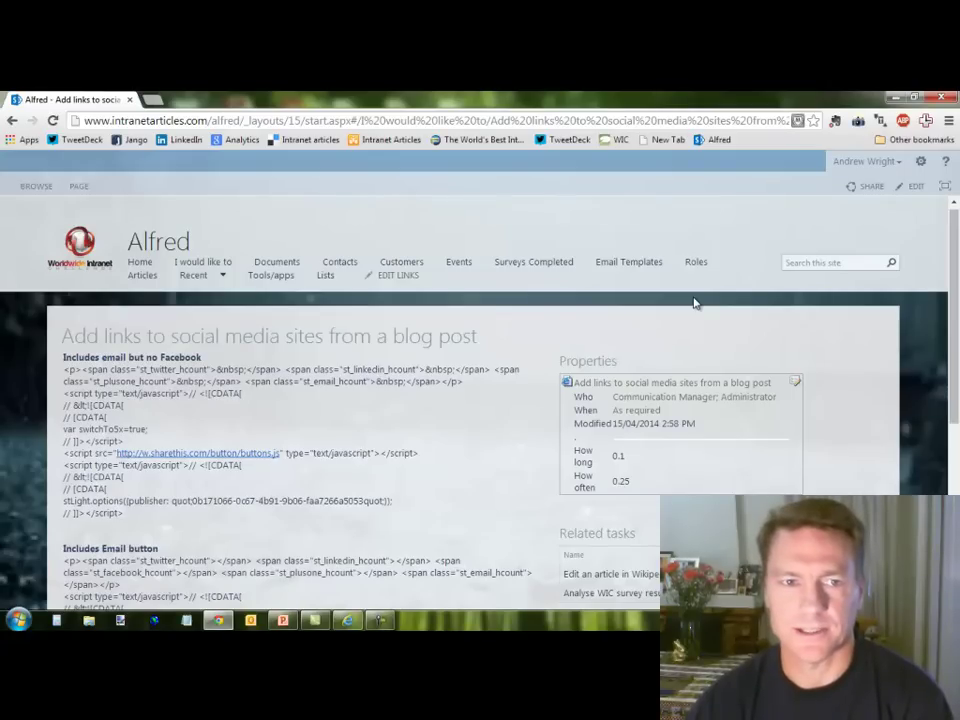
click(754, 403)
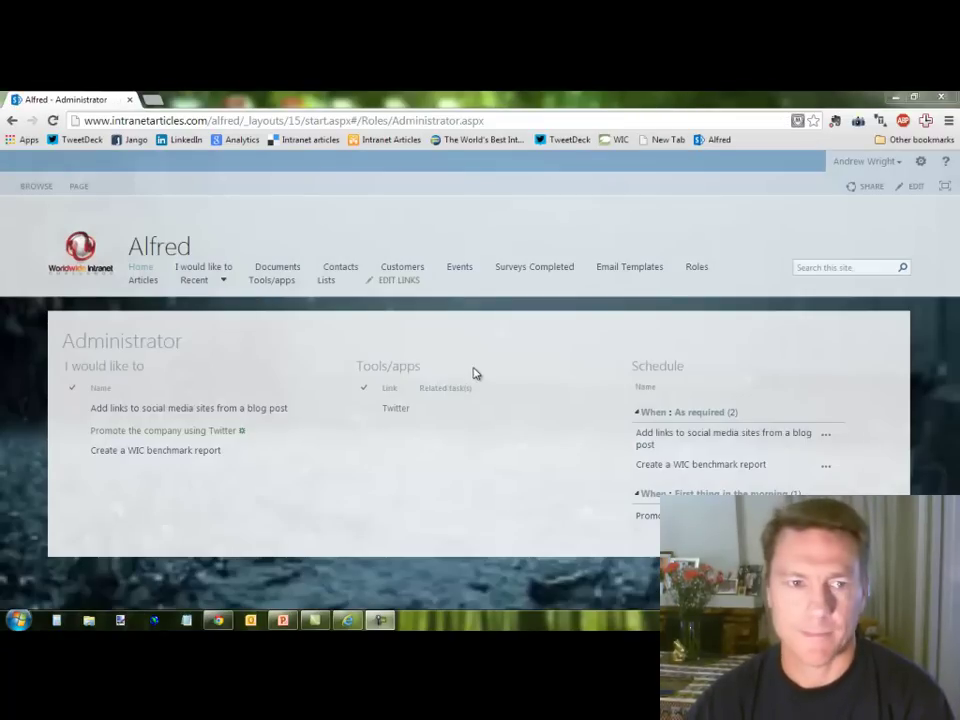
- Open the 'Promote the company using Twitter' task and edit its properties
click(166, 431)
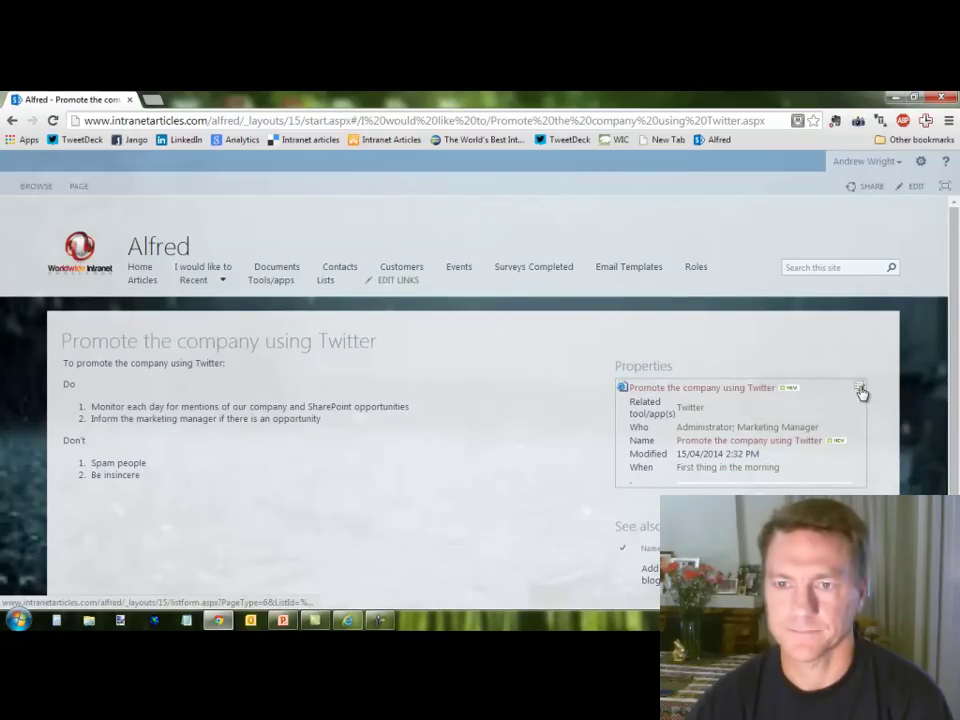
click(859, 389)
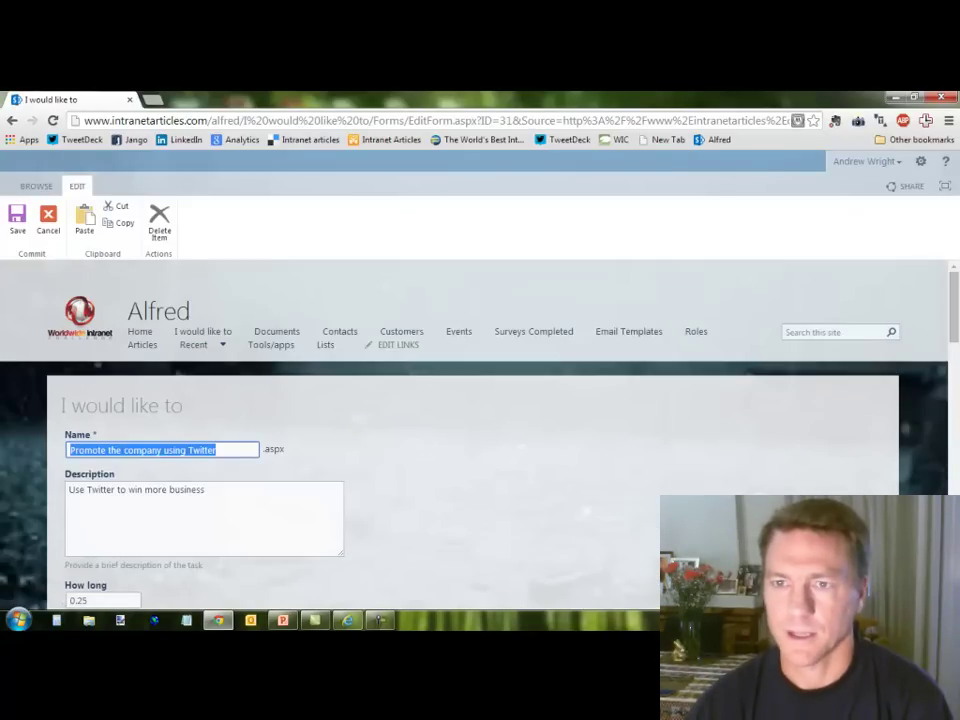
- Replace the What's changed text with 'A recent change - send 3 tweets a day.' and save
scroll(291, 399, down, 15)
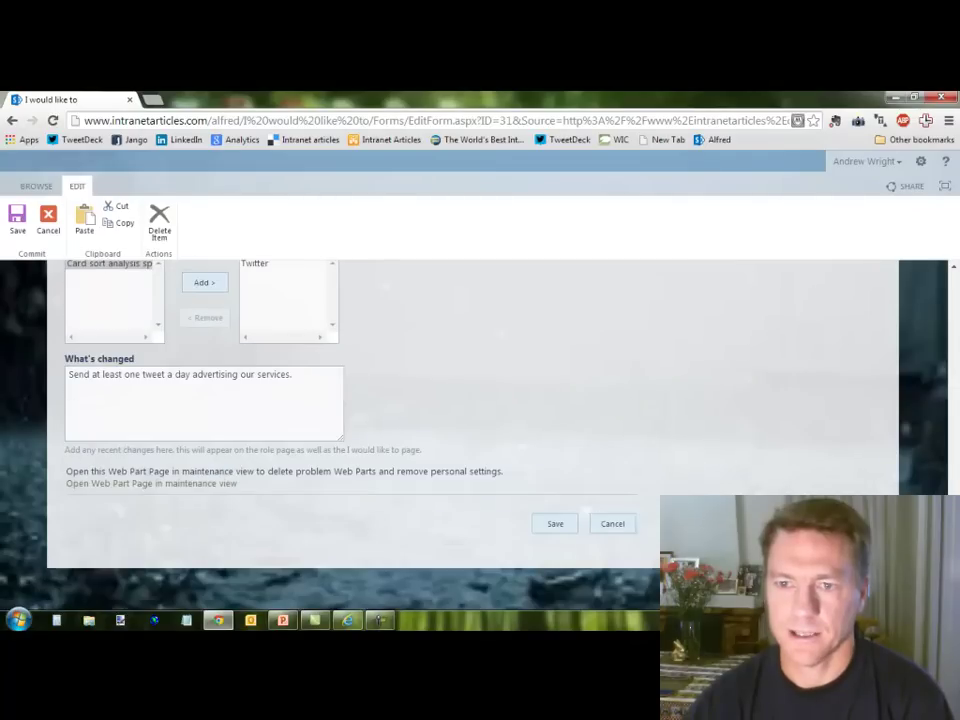
click(289, 397)
drag(289, 374, 64, 372)
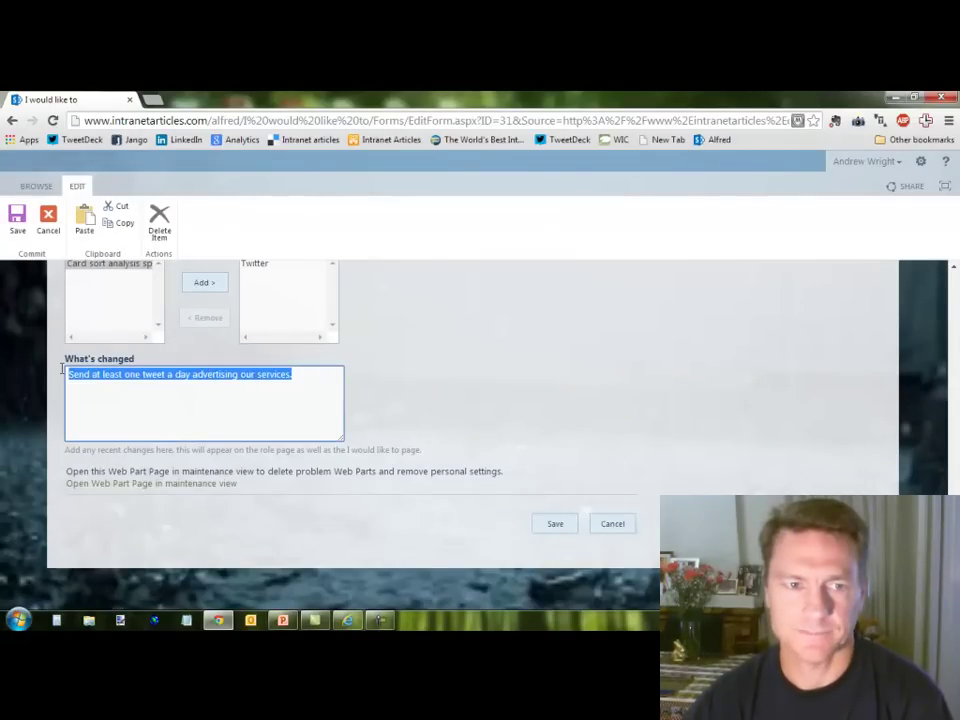
key(BackSpace)
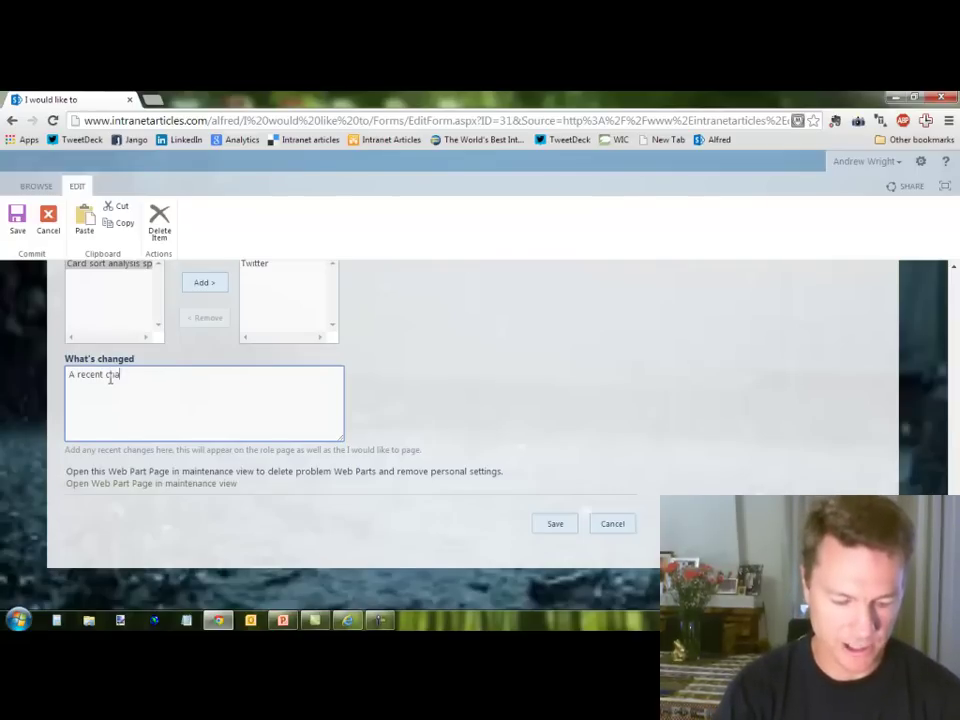
text(nge - send 3 tweets a)
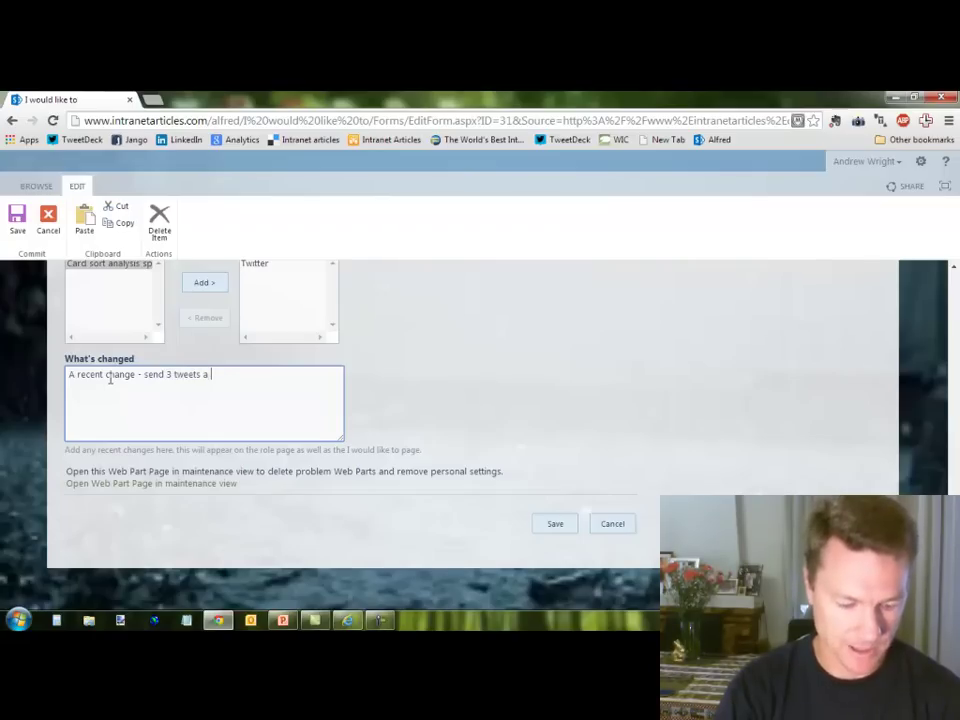
text(day.)
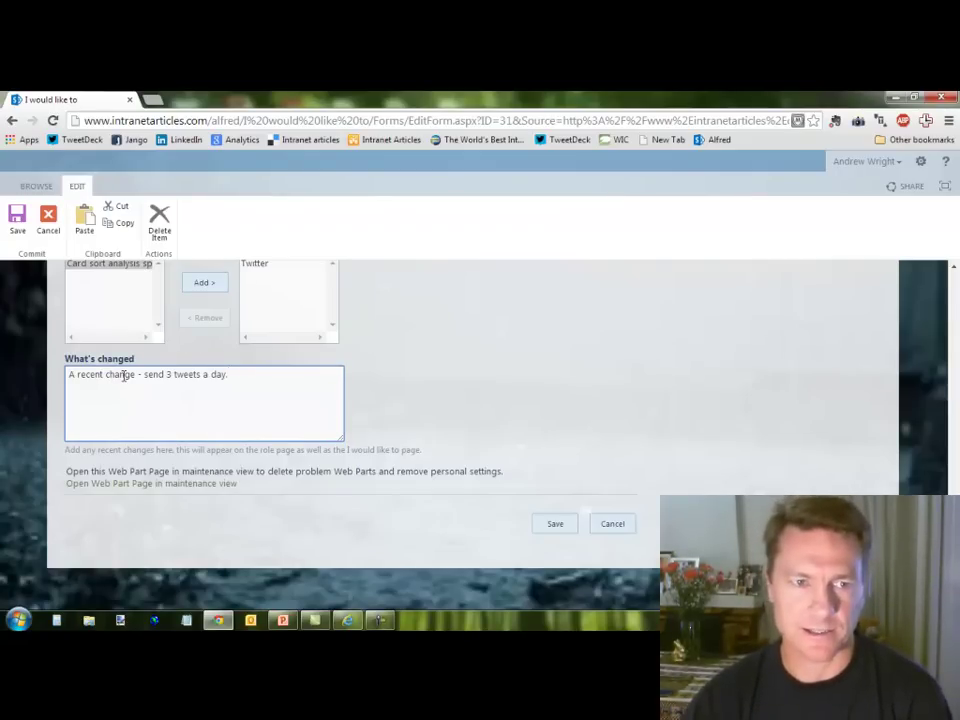
click(553, 525)
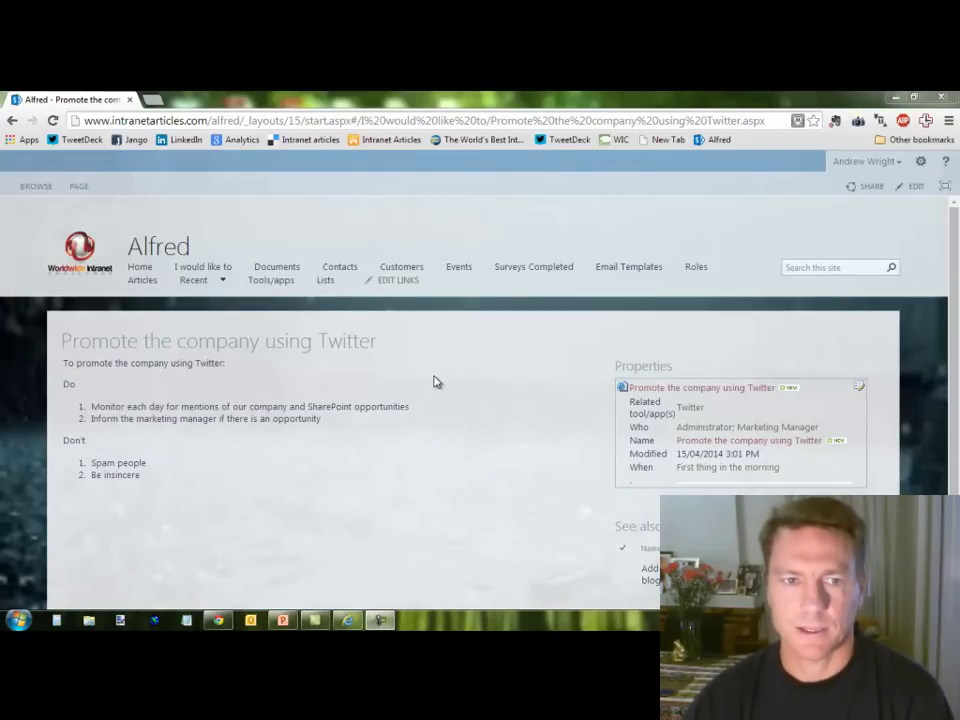
- Go back to the Administrator role page from Properties and switch it into edit mode
click(707, 427)
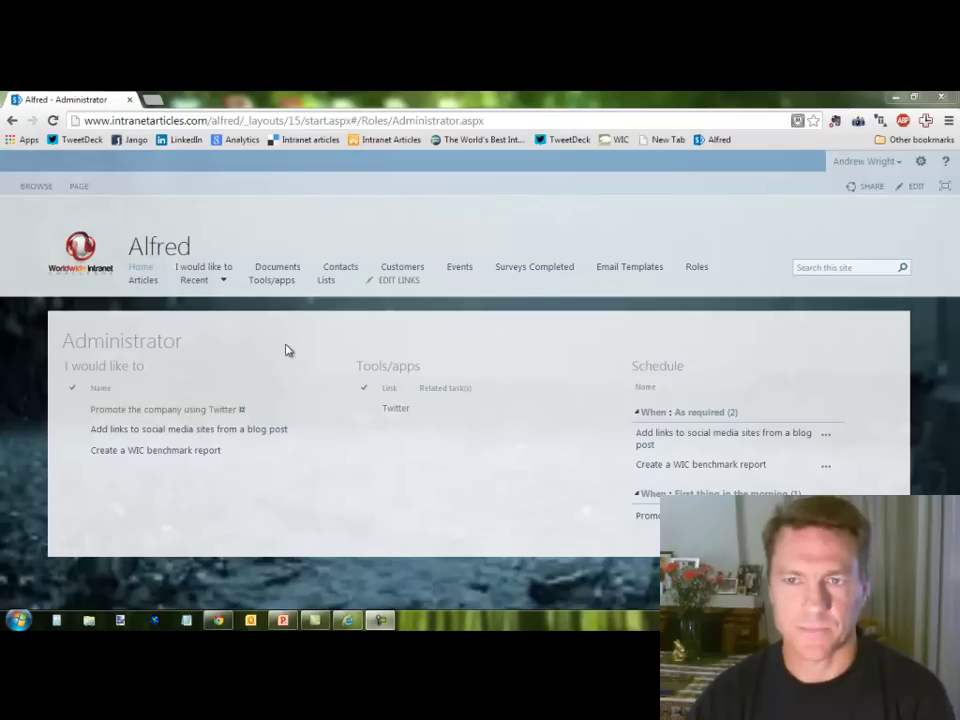
click(916, 188)
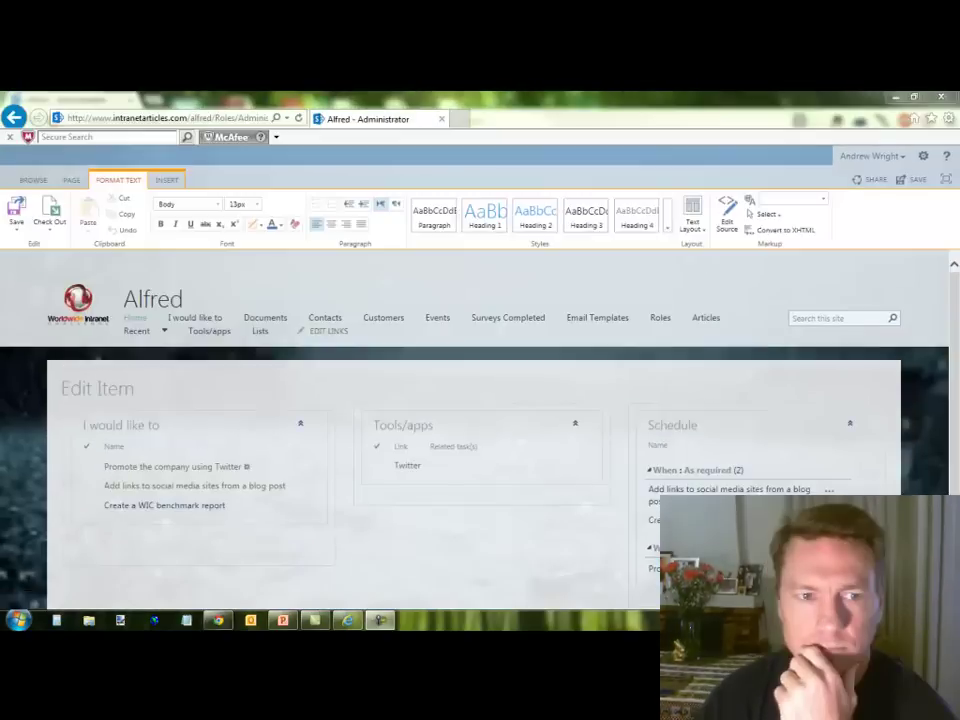
- Insert an Apps > 'I would like to' web part below the Administrator page's task list
click(197, 549)
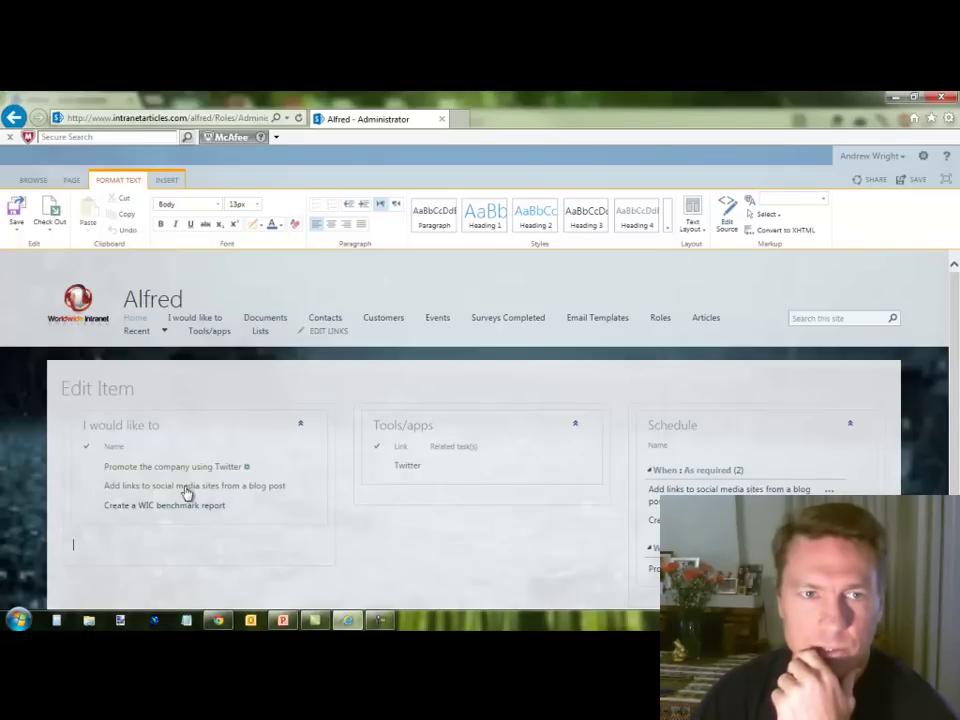
click(165, 180)
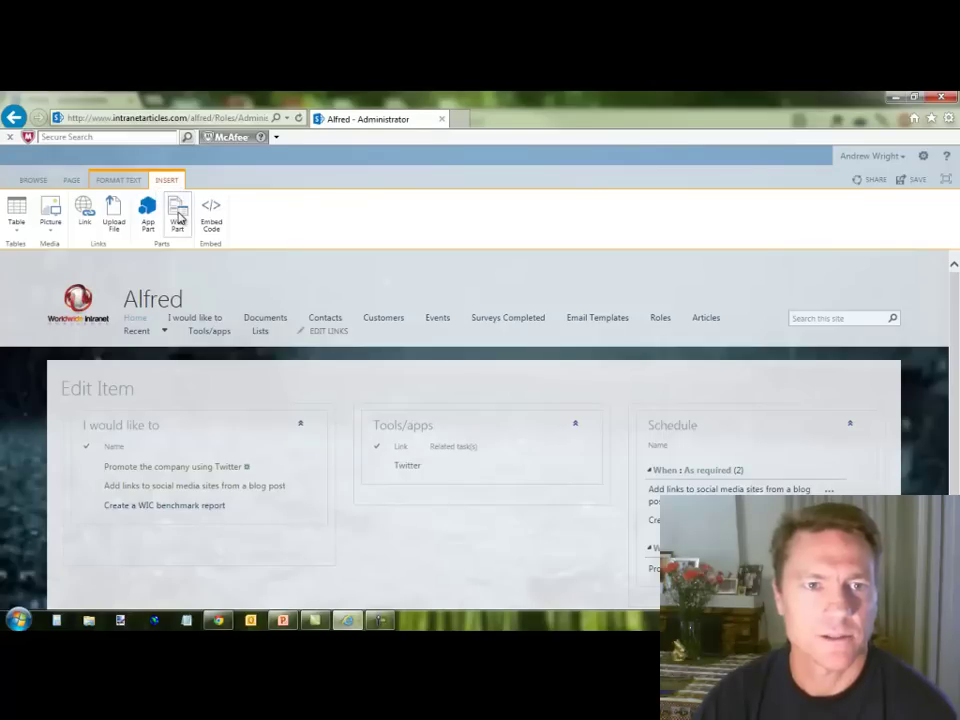
click(177, 214)
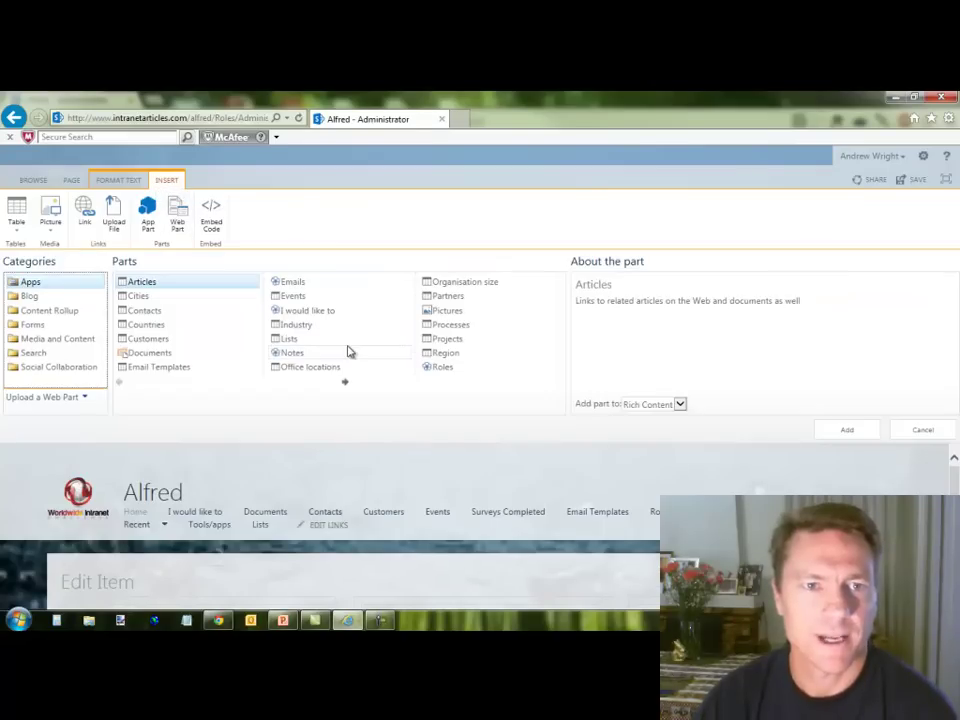
click(298, 311)
click(849, 431)
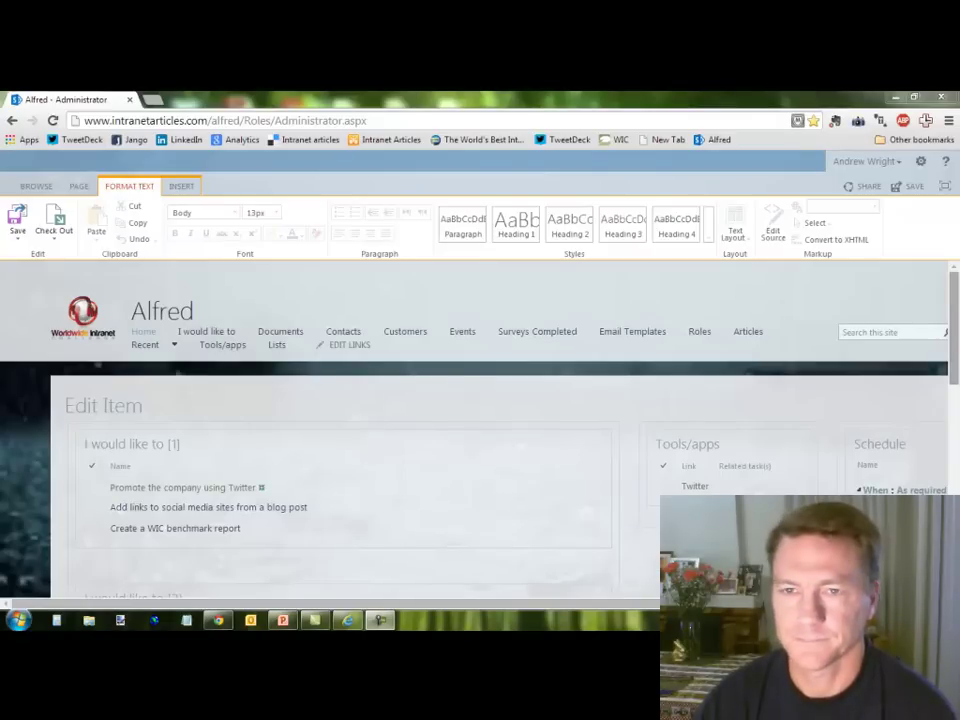
- Open the tool pane settings of the 'I would like to [2]' web part
drag(953, 362, 953, 432)
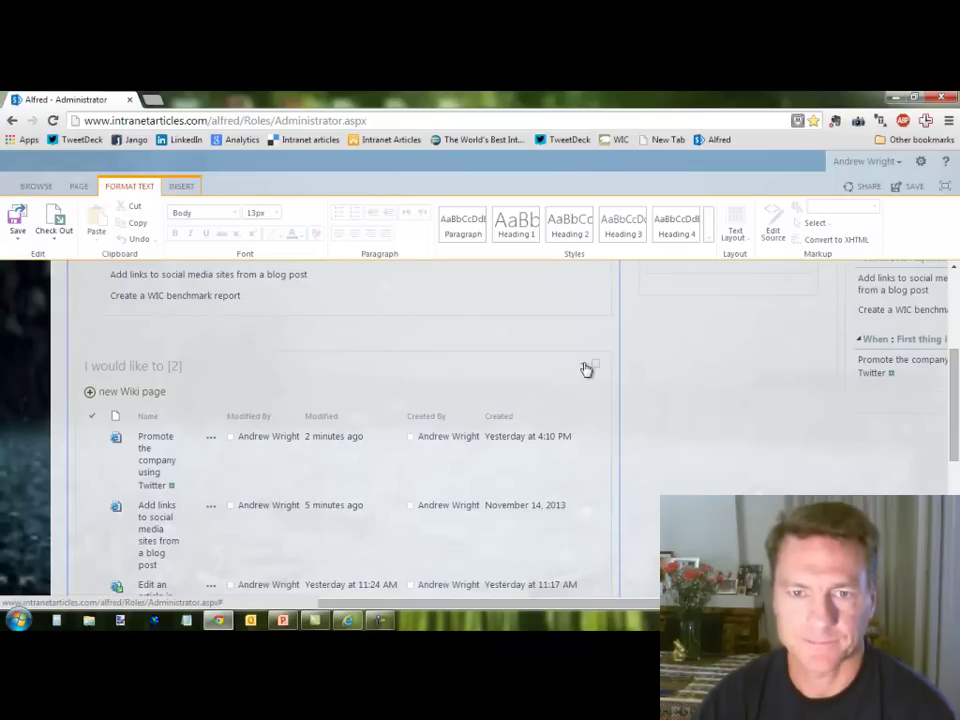
click(583, 367)
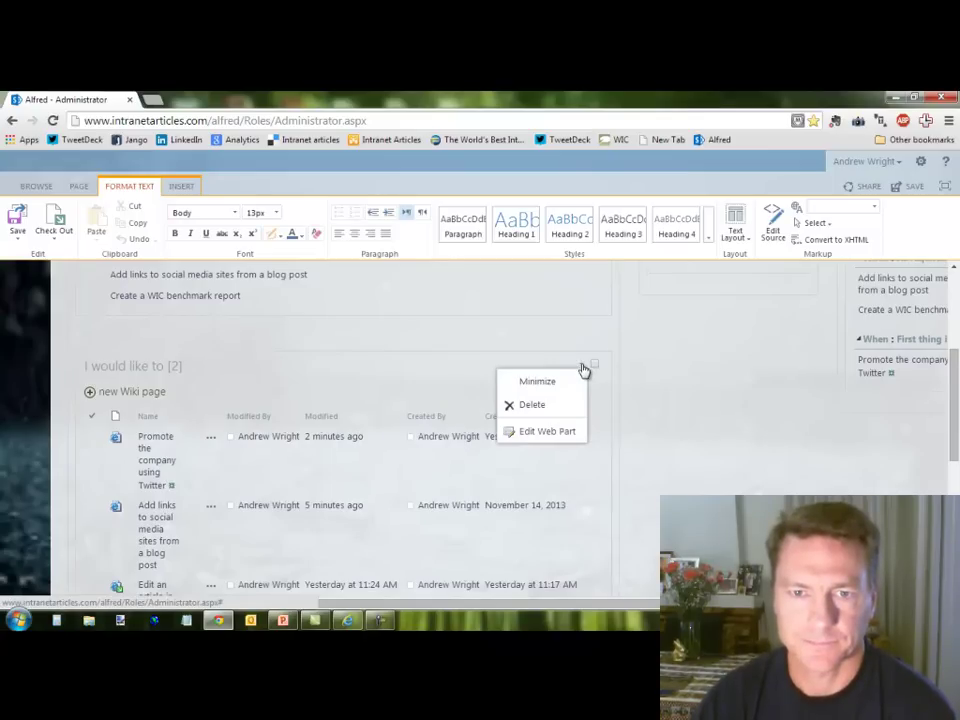
click(549, 432)
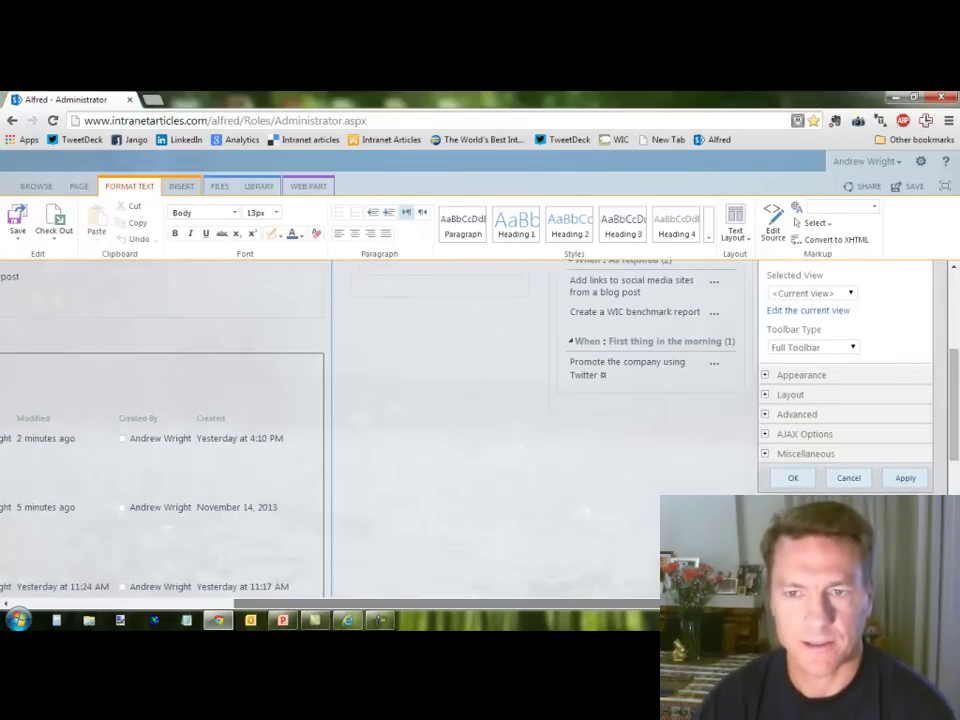
- Edit the current wiki view: hide the Type column, set Item Limit from 30 to 3, save
click(808, 311)
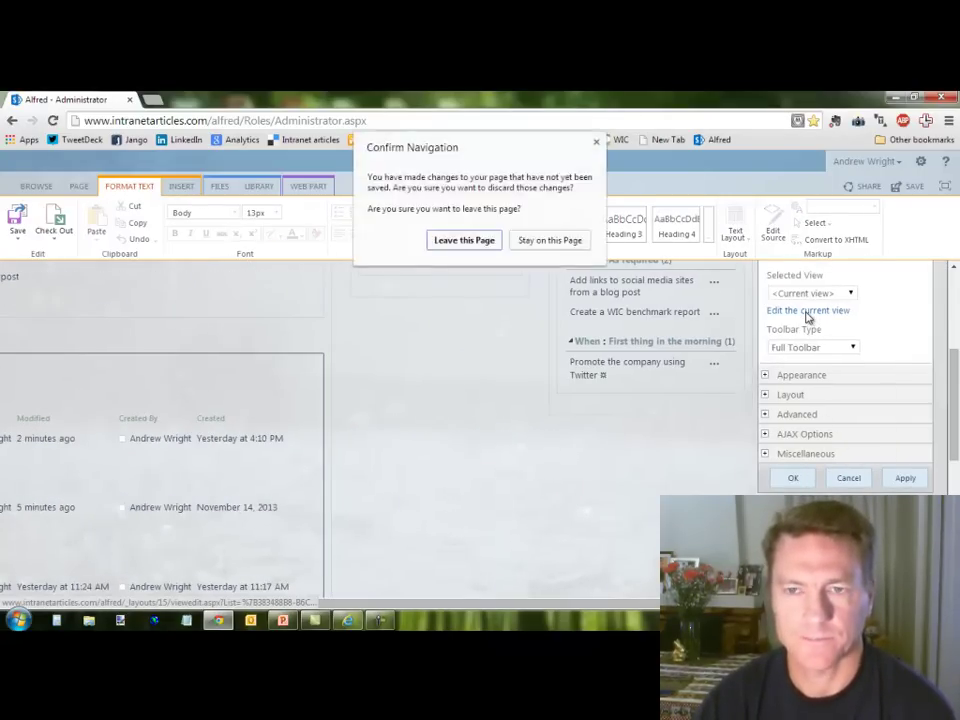
click(464, 240)
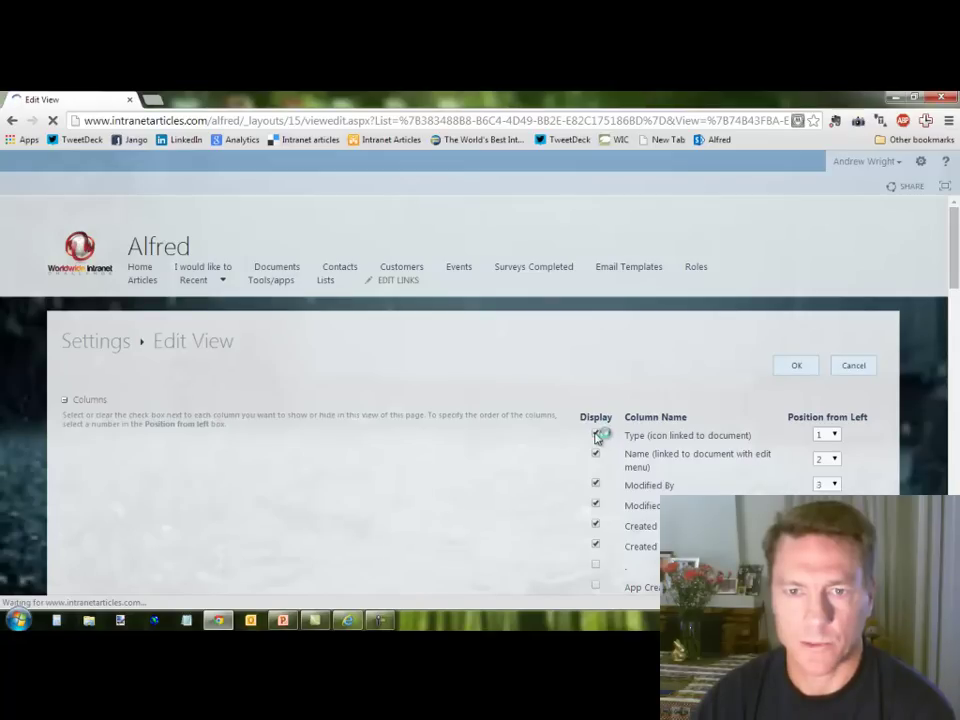
click(596, 436)
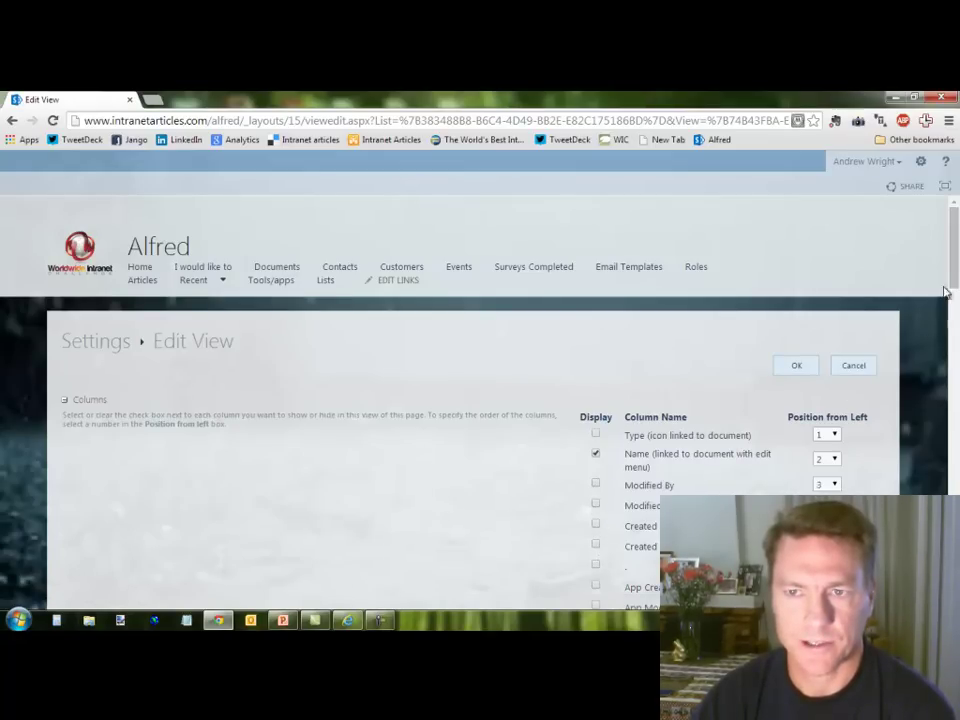
drag(949, 272, 950, 394)
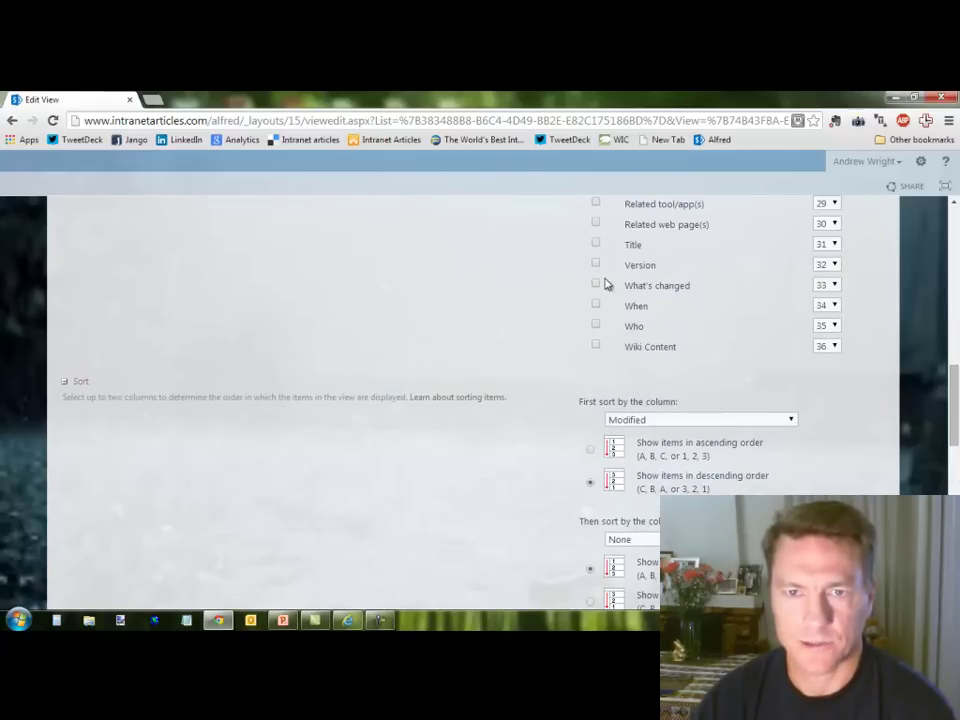
mouse_move(950, 407)
mouse_down()
mouse_move(948, 480)
mouse_move(946, 280)
mouse_move(934, 401)
mouse_up()
scroll(934, 401, down, 2)
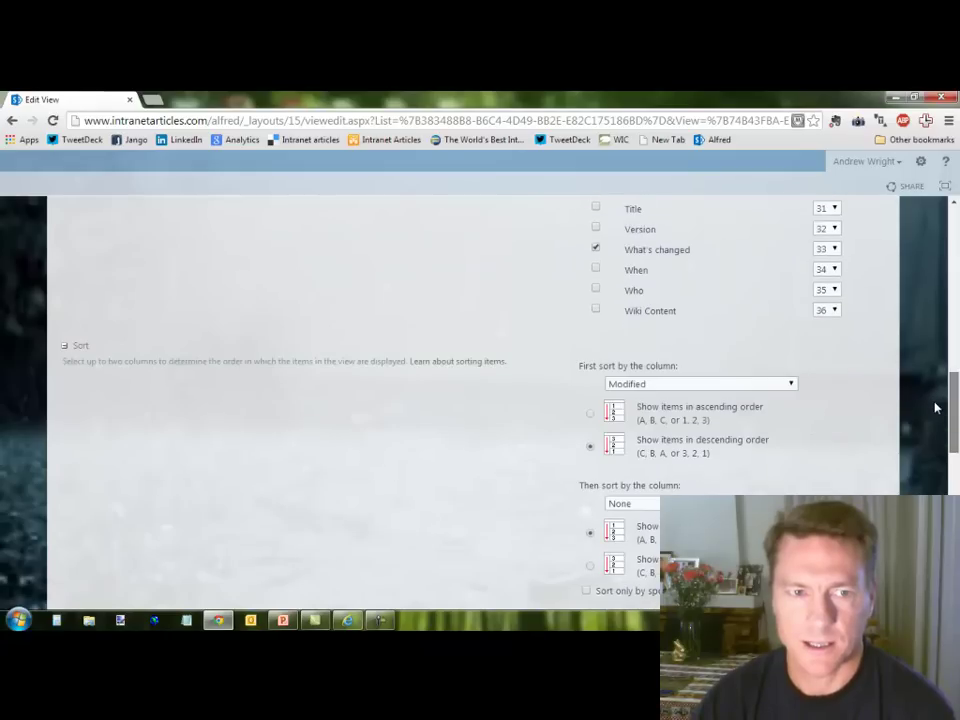
scroll(389, 381, down, 5)
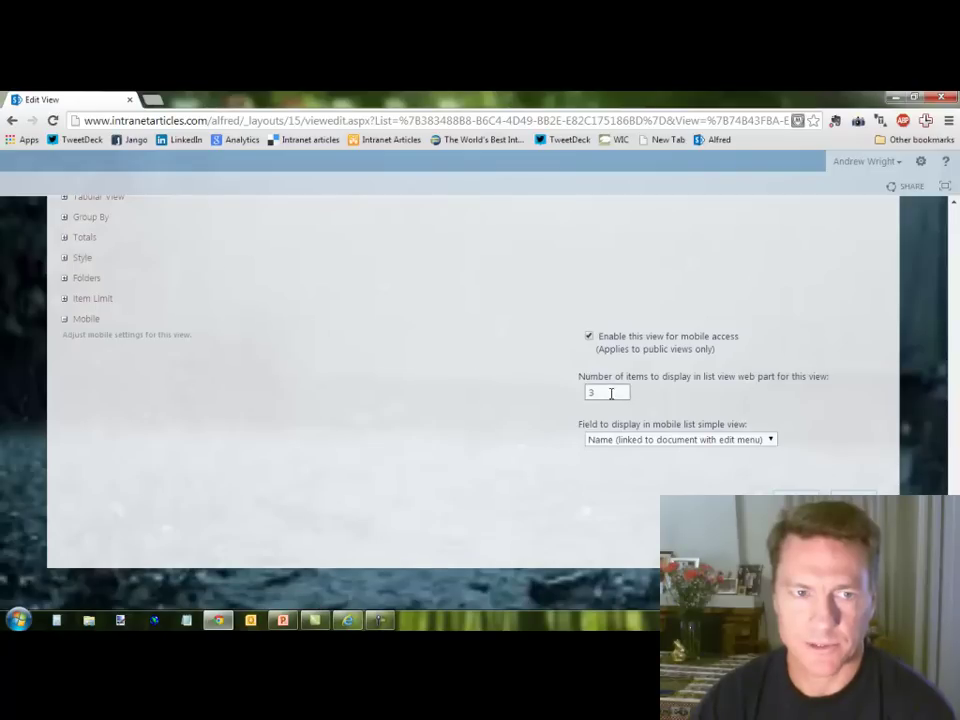
click(65, 299)
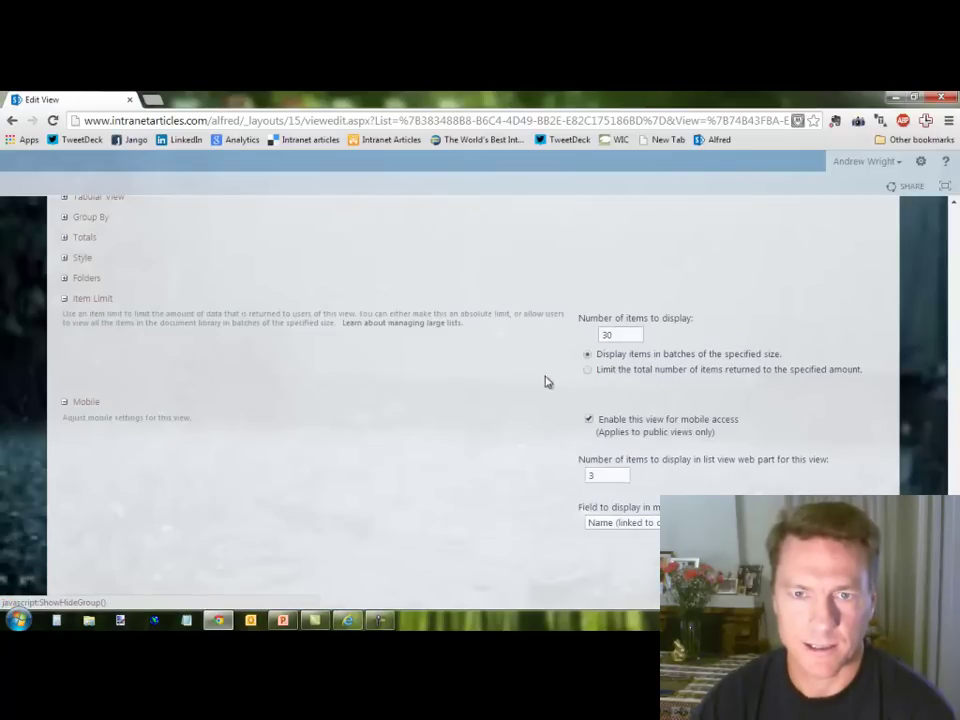
click(606, 336)
double_click(602, 335)
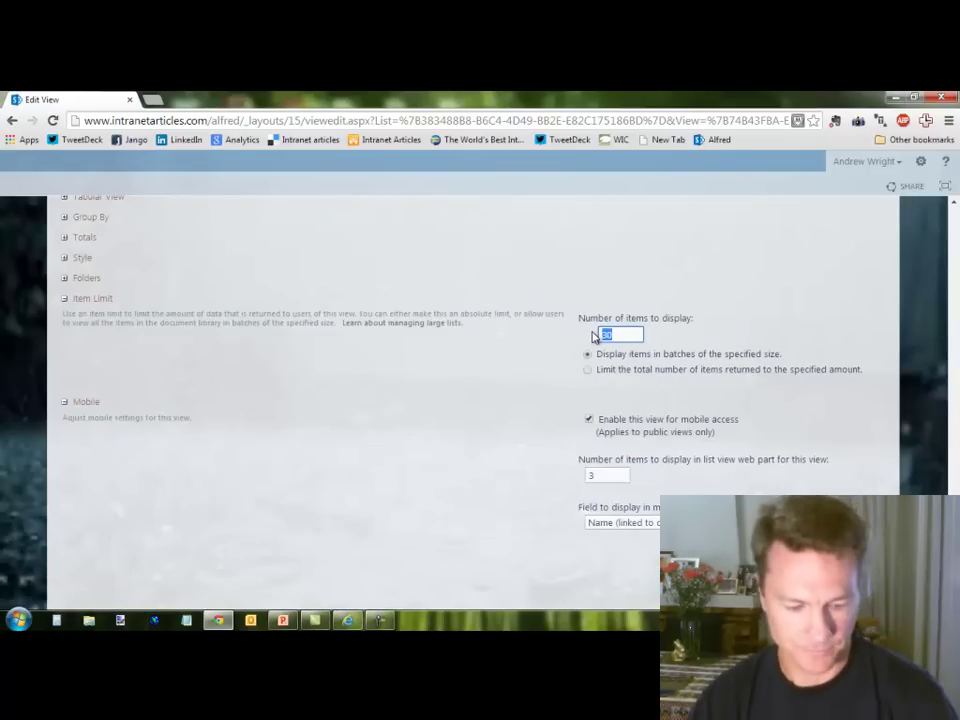
text(3)
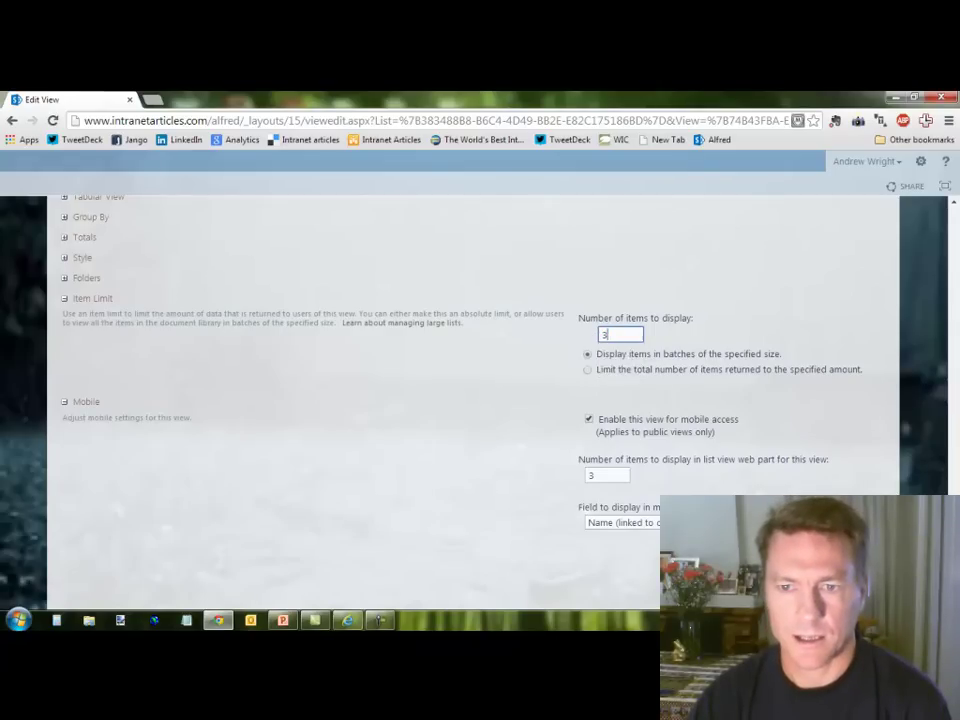
key(Return)
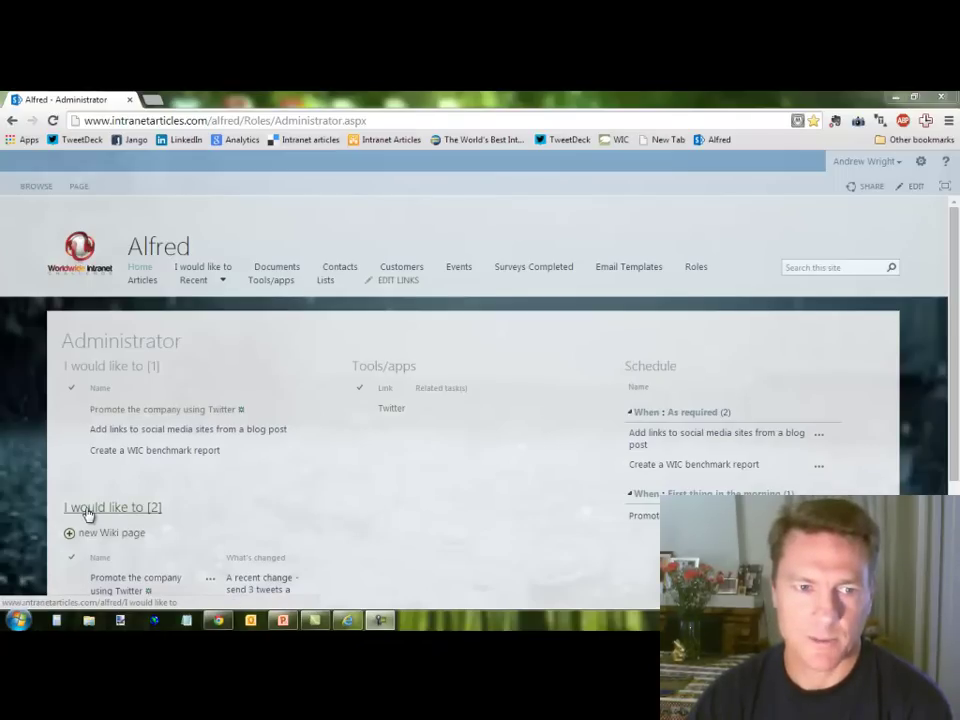
- Put the Administrator page in edit mode and choose Edit Web Part on the second list
click(912, 186)
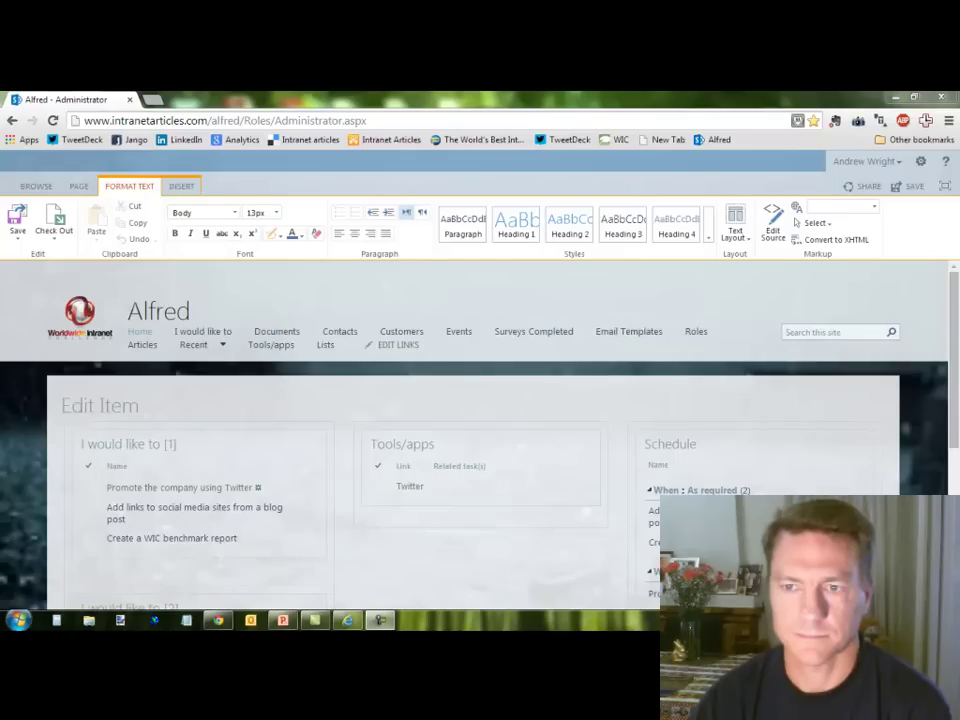
scroll(531, 427, down, 3)
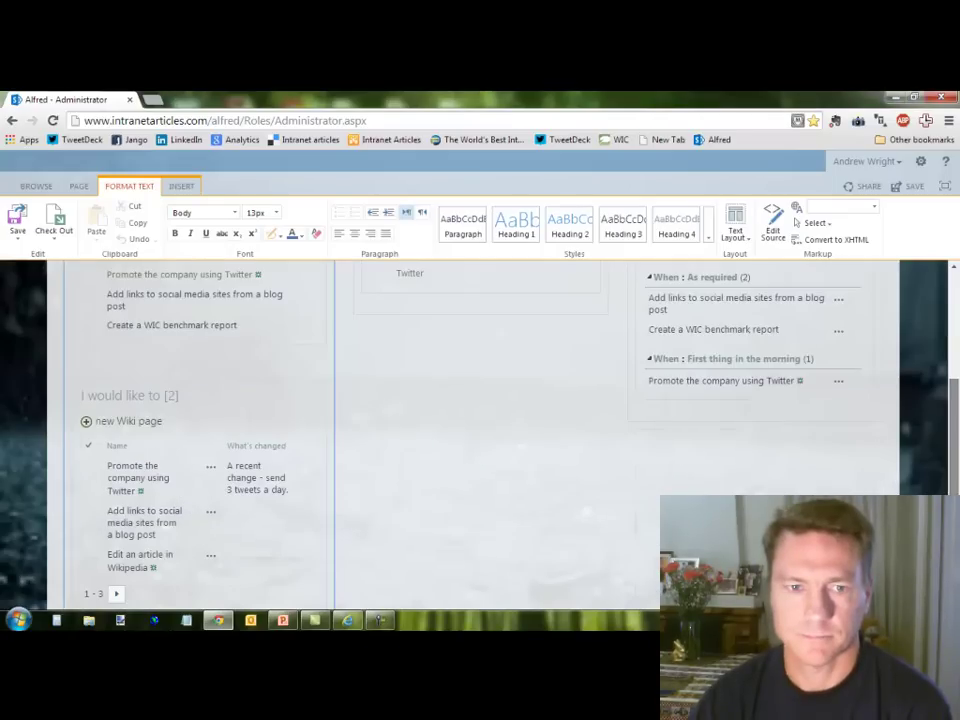
click(298, 397)
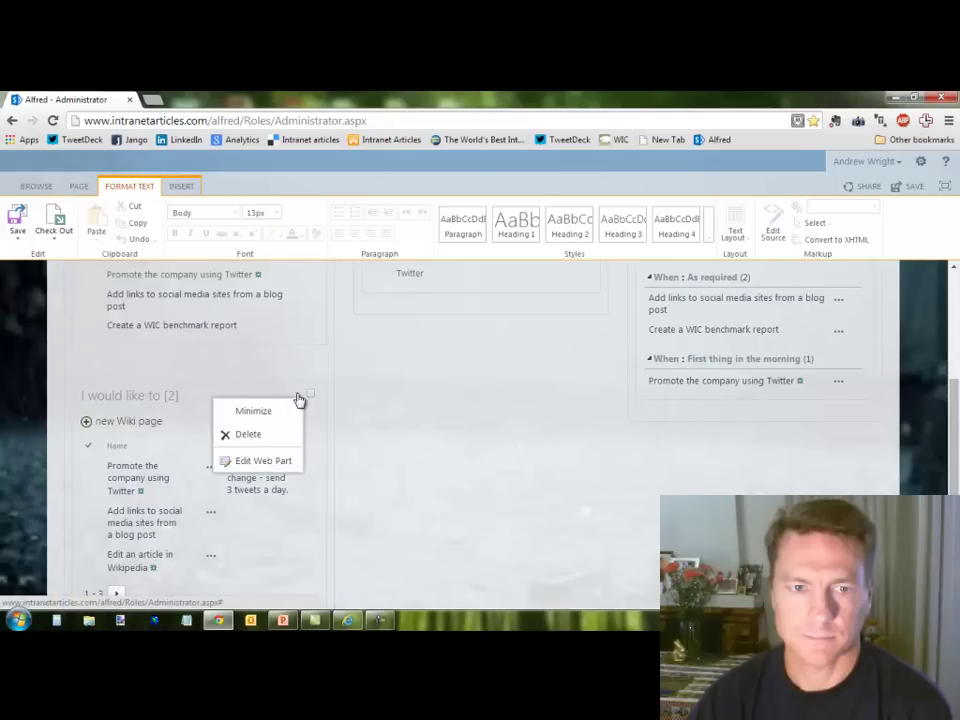
click(265, 462)
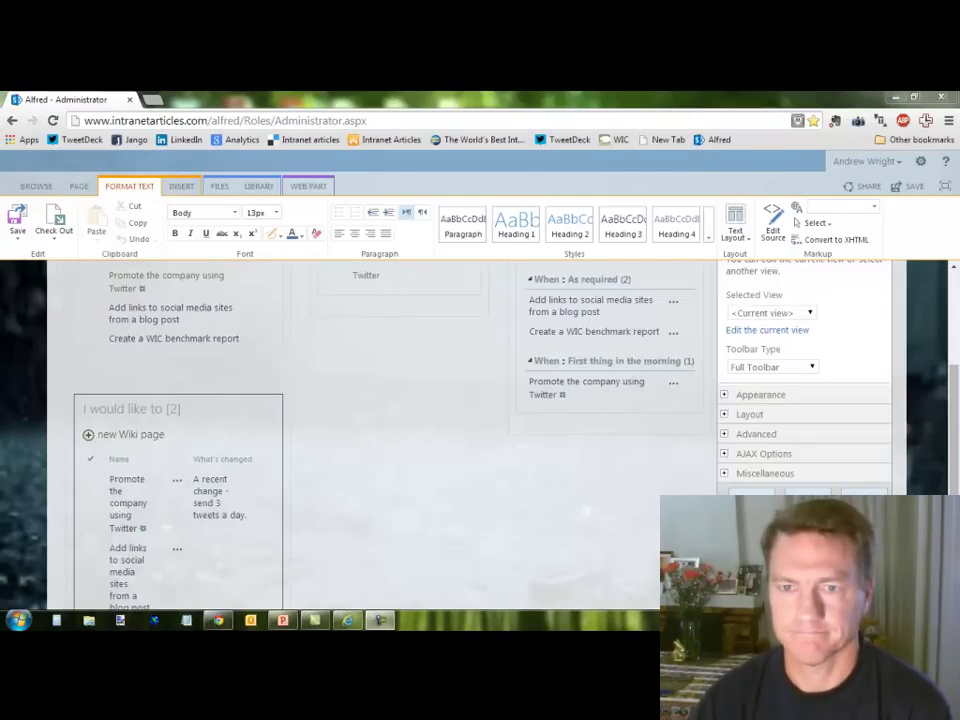
- Under Appearance, replace the title 'I would like to' with 'Recent changes' and save the page
click(737, 398)
drag(784, 440, 720, 448)
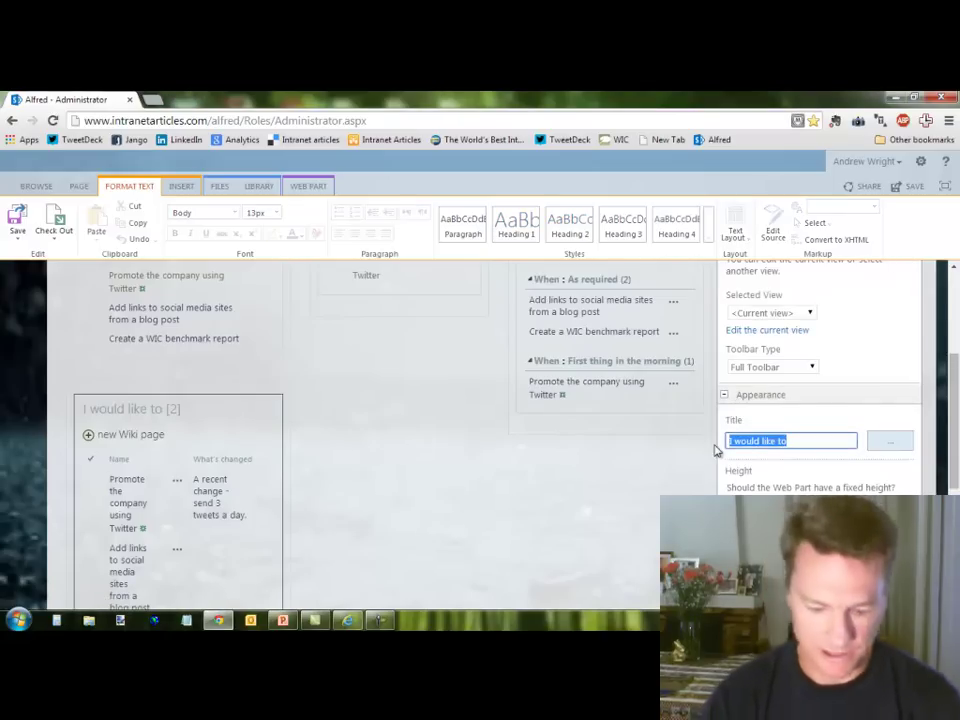
text(Recent changes)
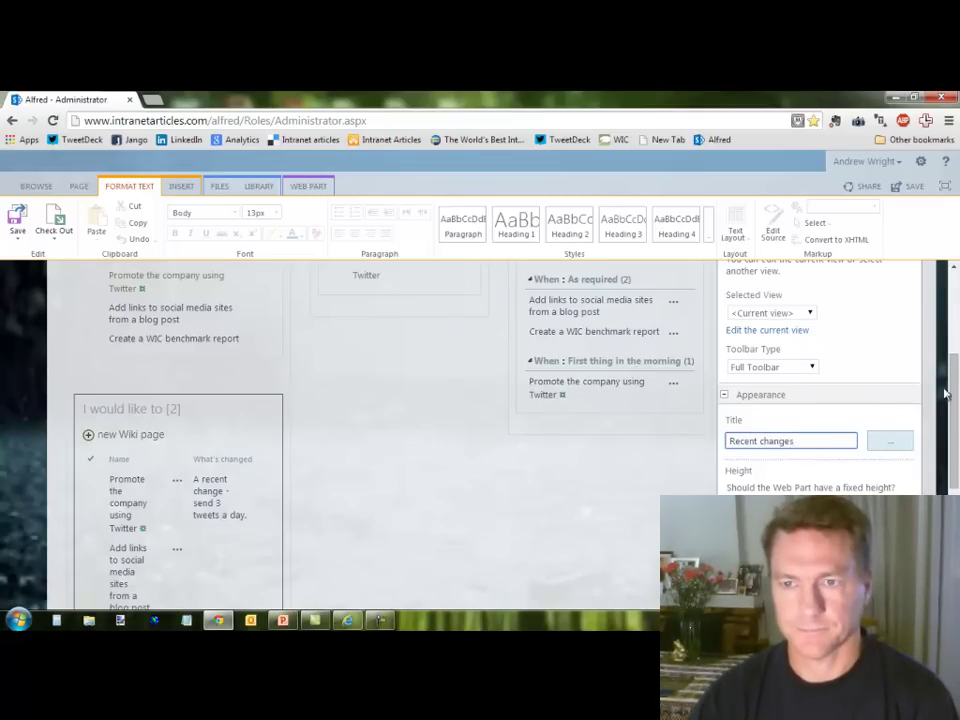
scroll(943, 390, down, 1)
scroll(380, 420, down, 5)
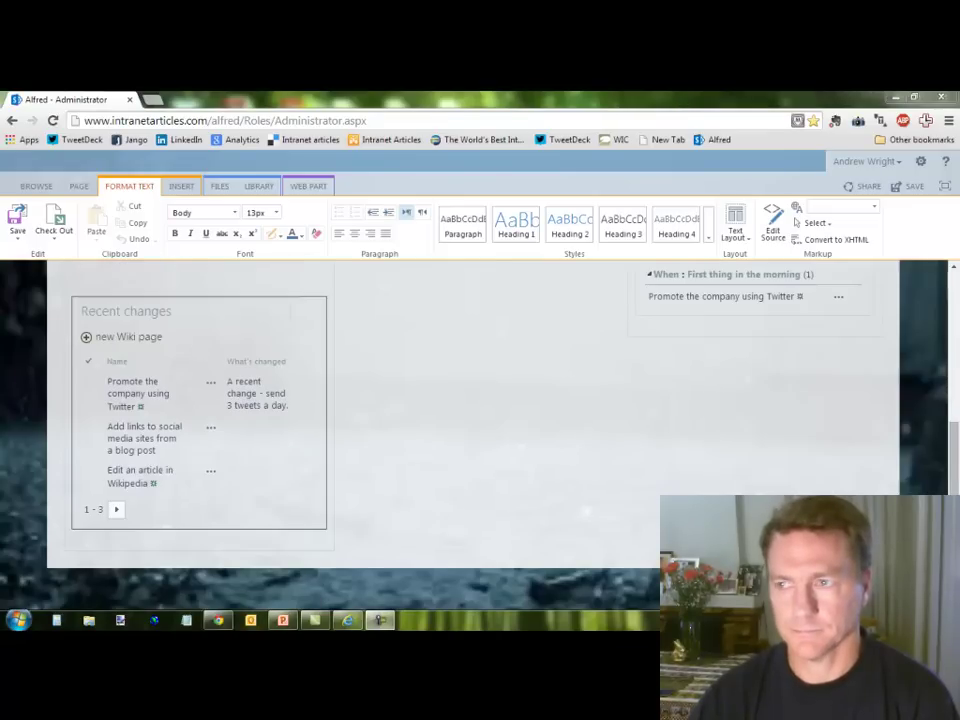
click(18, 222)
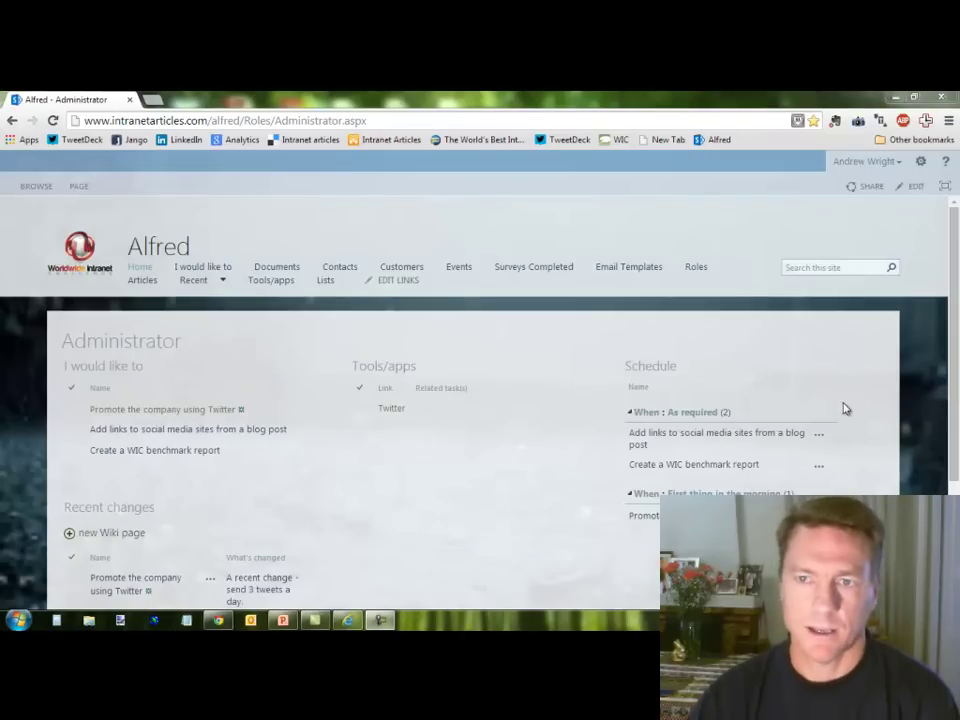
drag(950, 330, 950, 393)
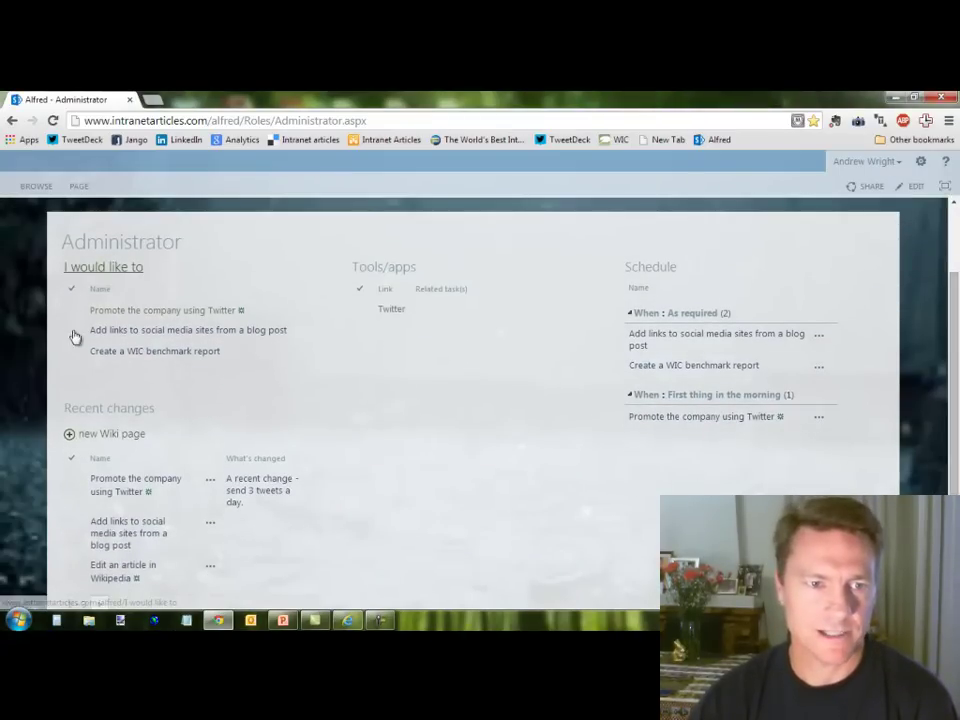
scroll(120, 418, down, 1)
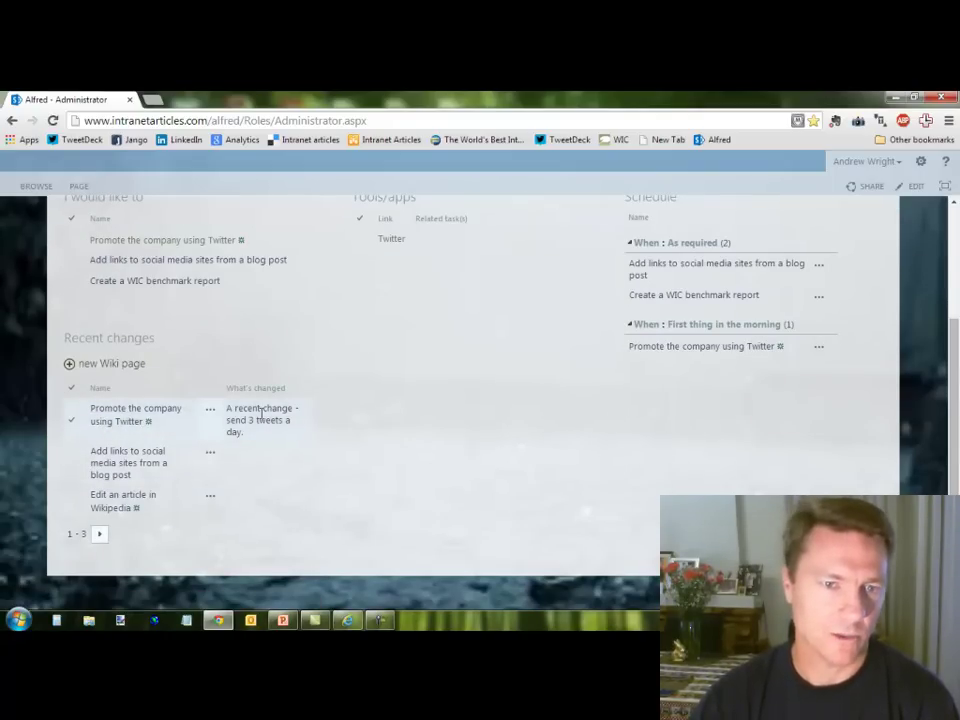
scroll(249, 418, up, 1)
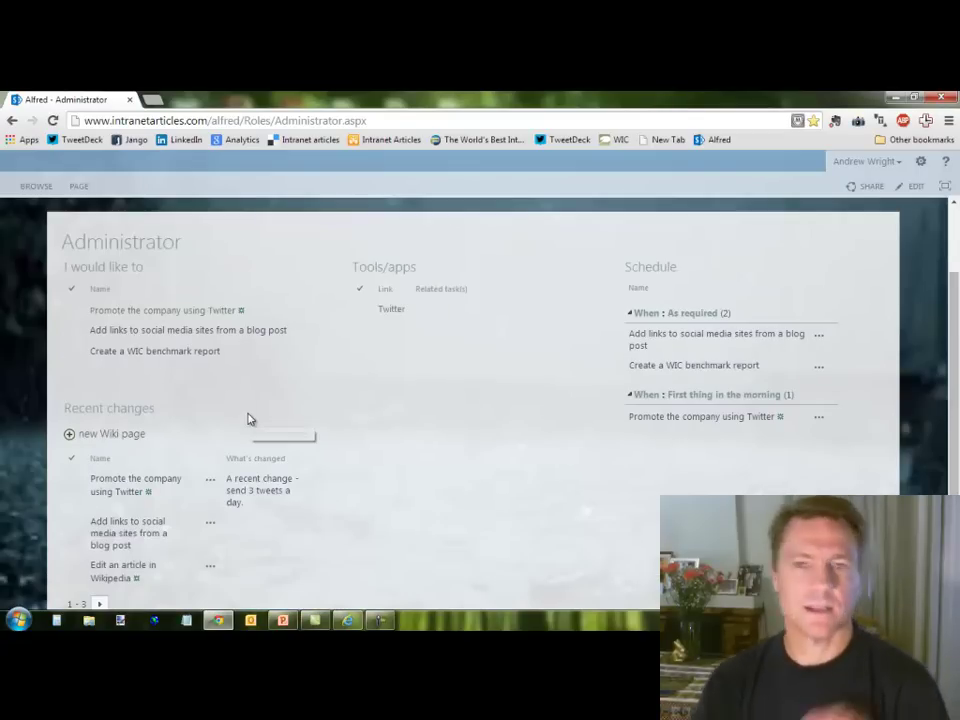